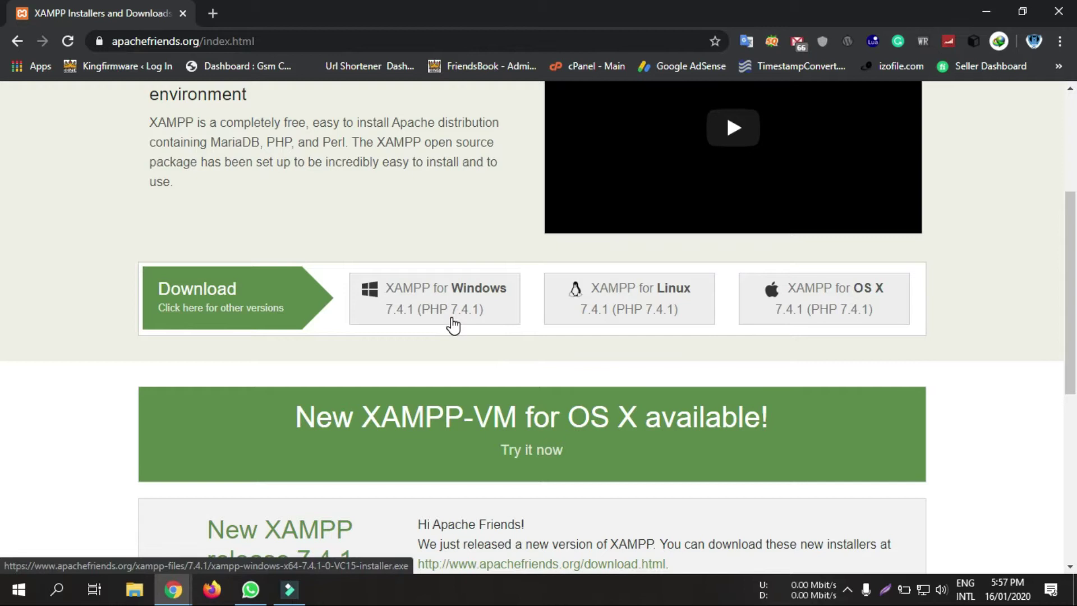
# Minimize the browser, launch the XAMPP installer from the desktop, and accept the User Account Control warning.
pyautogui.scroll(4, 441, 321)
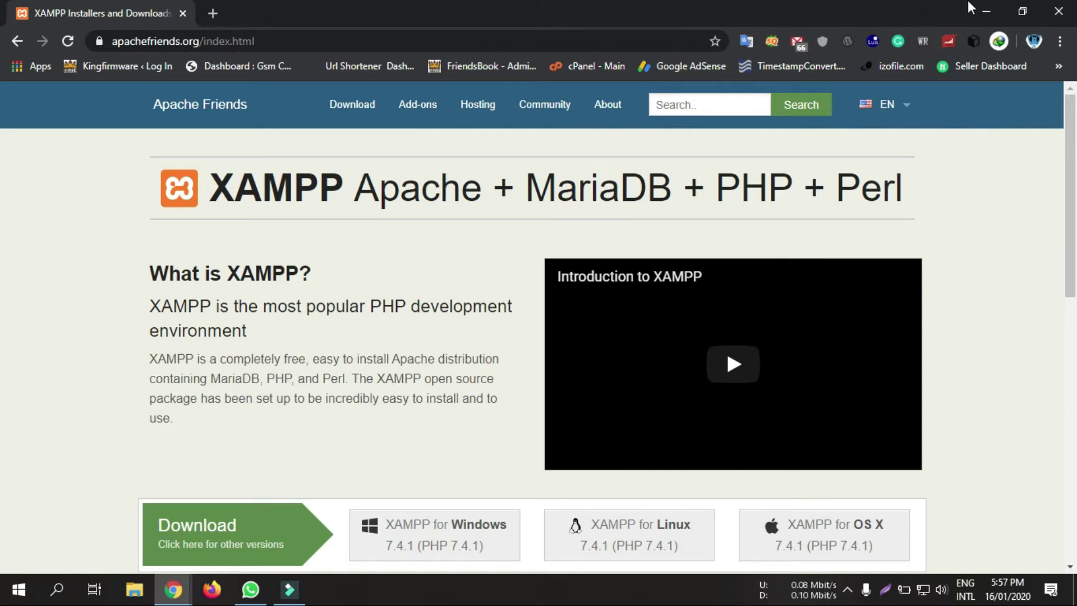
pyautogui.click(986, 12)
pyautogui.moveTo(737, 271); pyautogui.dragTo(635, 211)
pyautogui.doubleClick(629, 257)
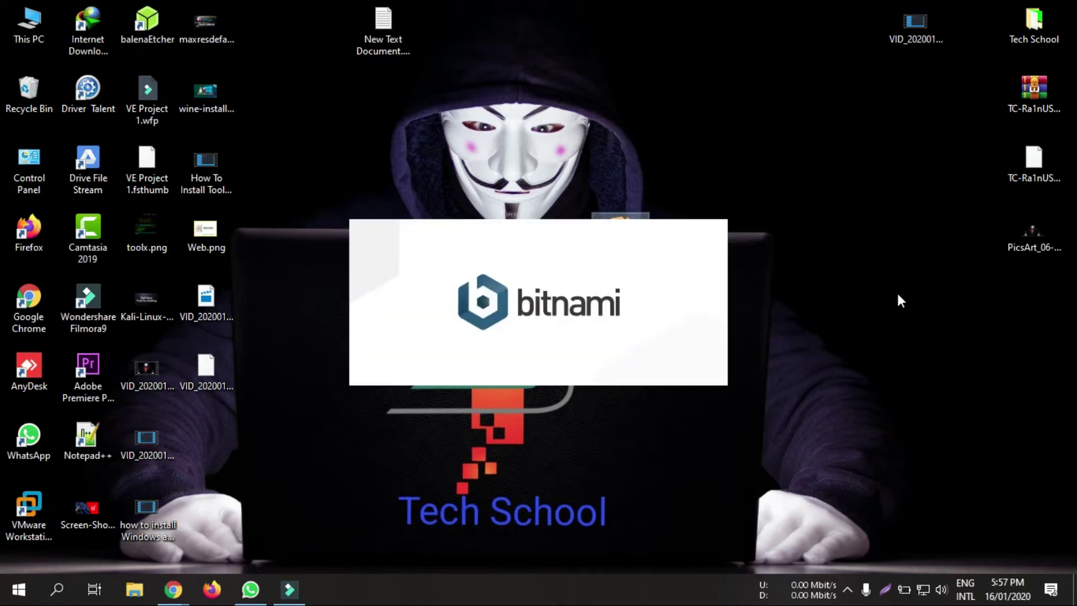
pyautogui.rightClick(898, 293)
pyautogui.rightClick(834, 302)
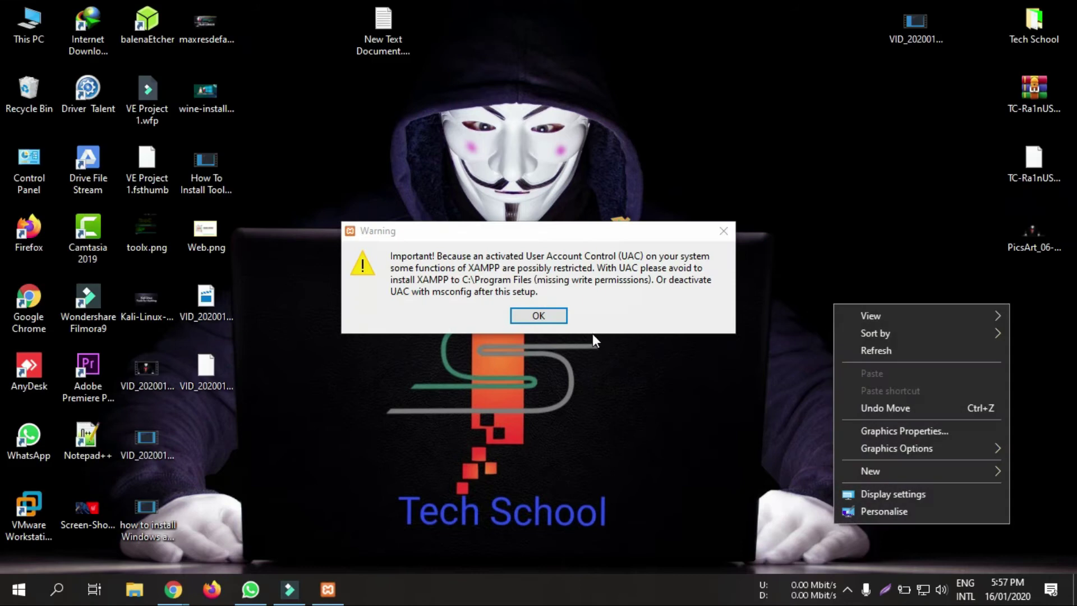
pyautogui.click(870, 352)
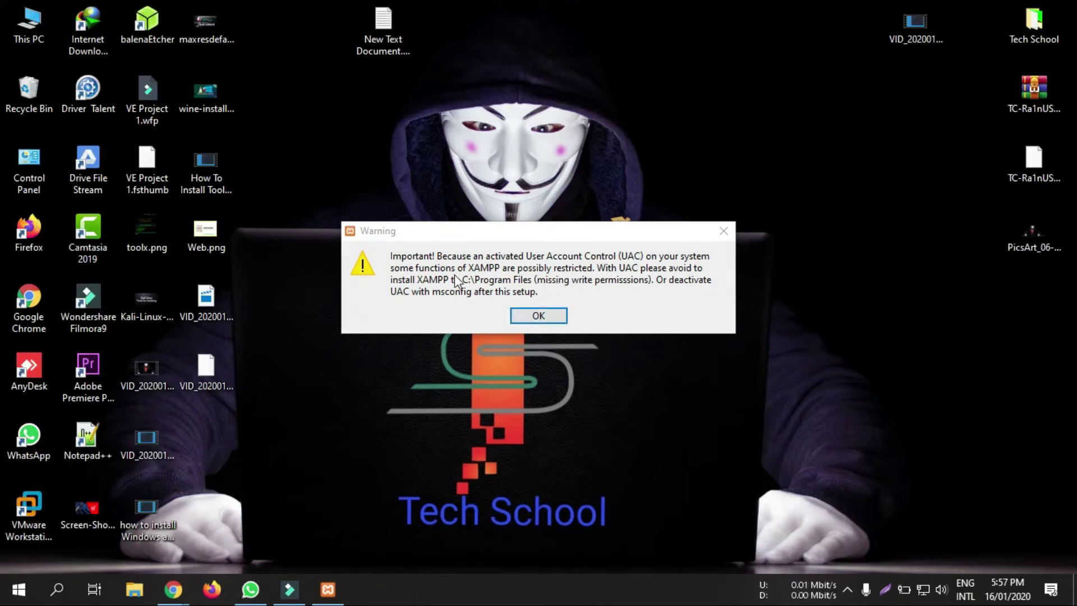
pyautogui.click(557, 319)
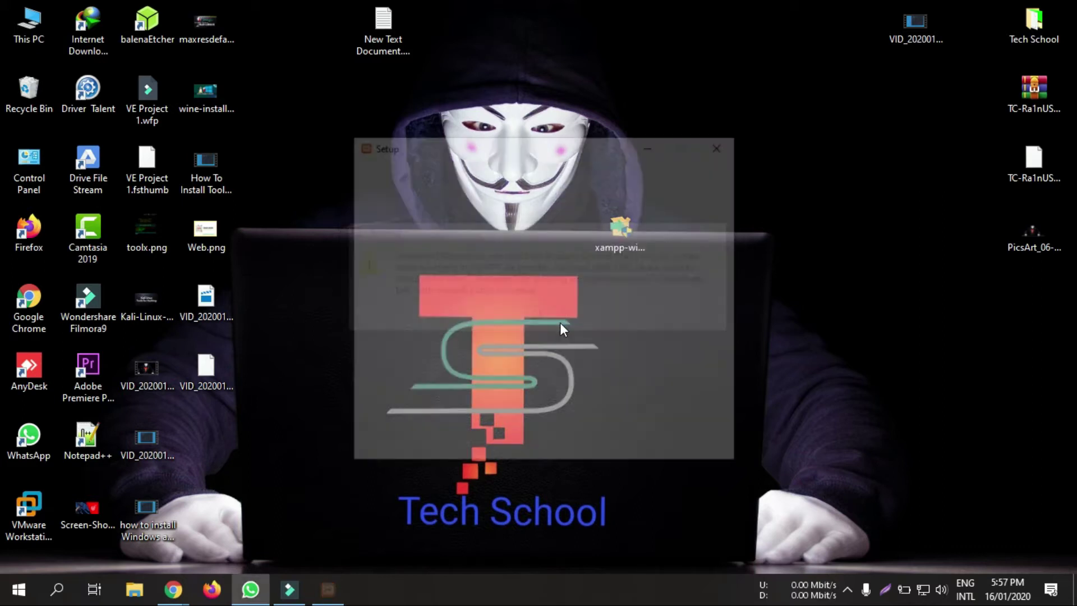
# Configure the XAMPP setup with all components selected, C:\xampp as the installation folder, and the Bitnami information option enabled.
pyautogui.moveTo(532, 149); pyautogui.dragTo(488, 135)
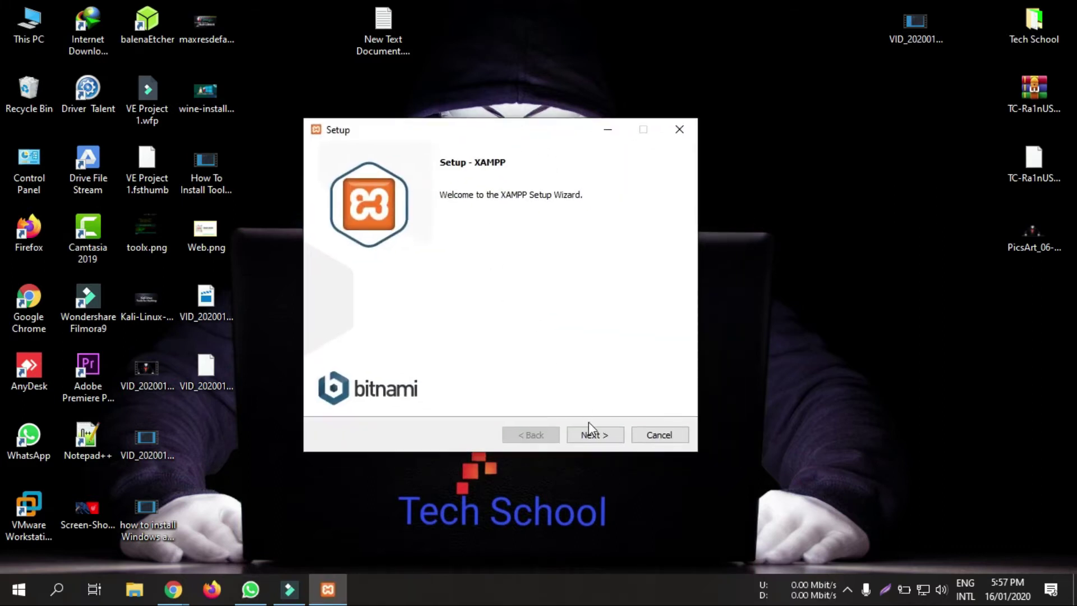
pyautogui.click(590, 436)
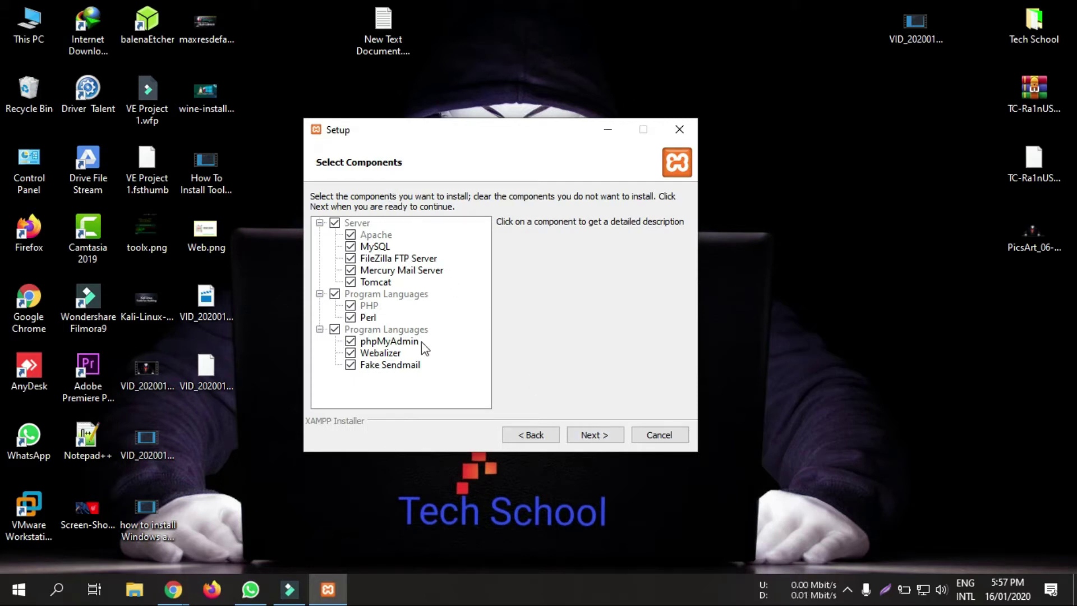
pyautogui.click(594, 436)
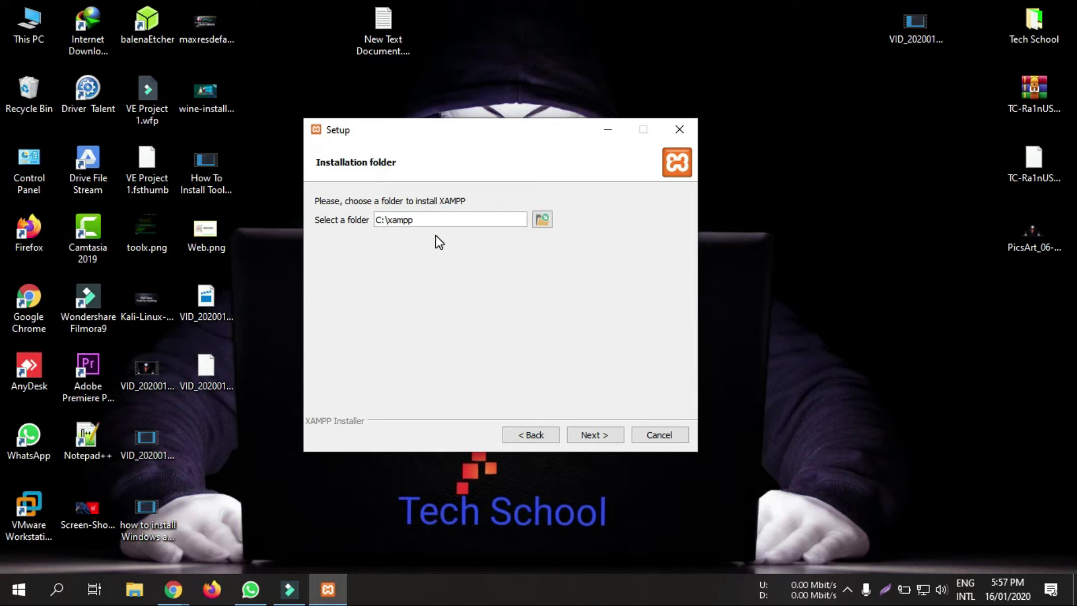
pyautogui.click(609, 438)
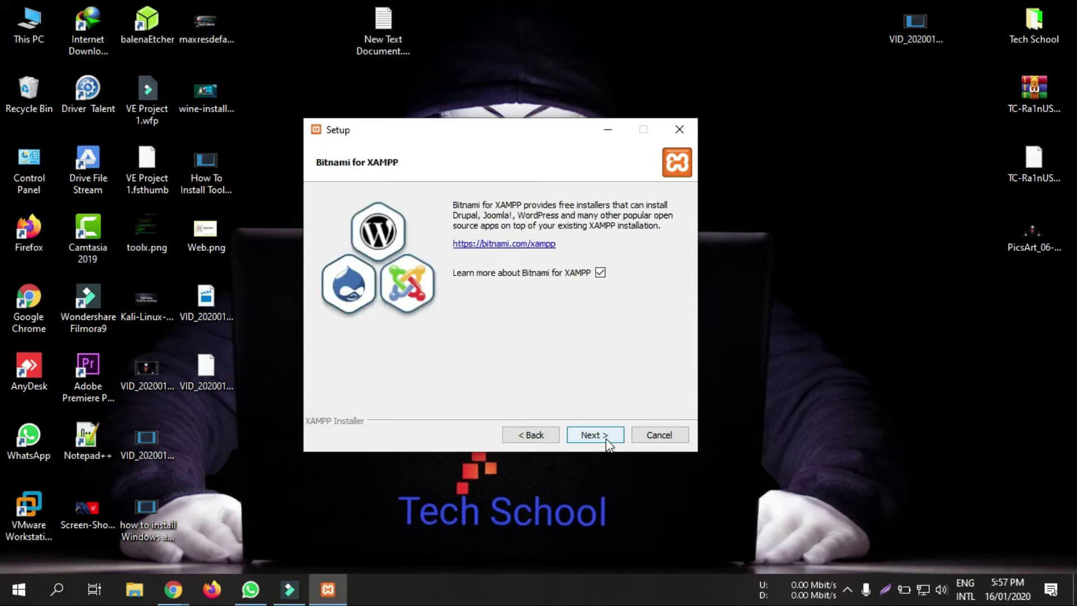
pyautogui.click(589, 435)
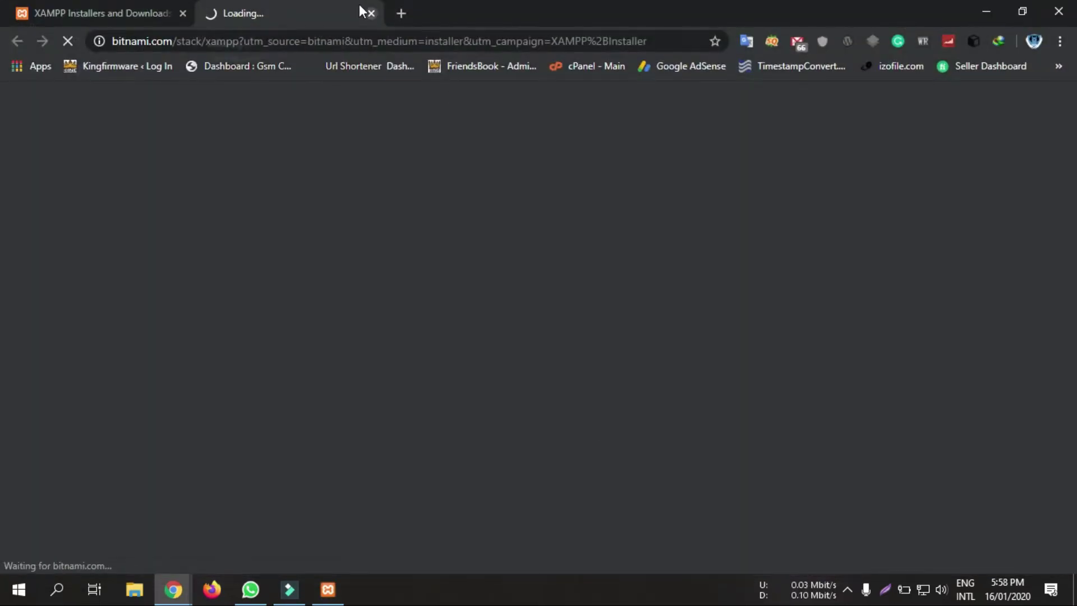
# Close the Bitnami web page, return to the setup wizard, and start the XAMPP installation.
pyautogui.click(372, 11)
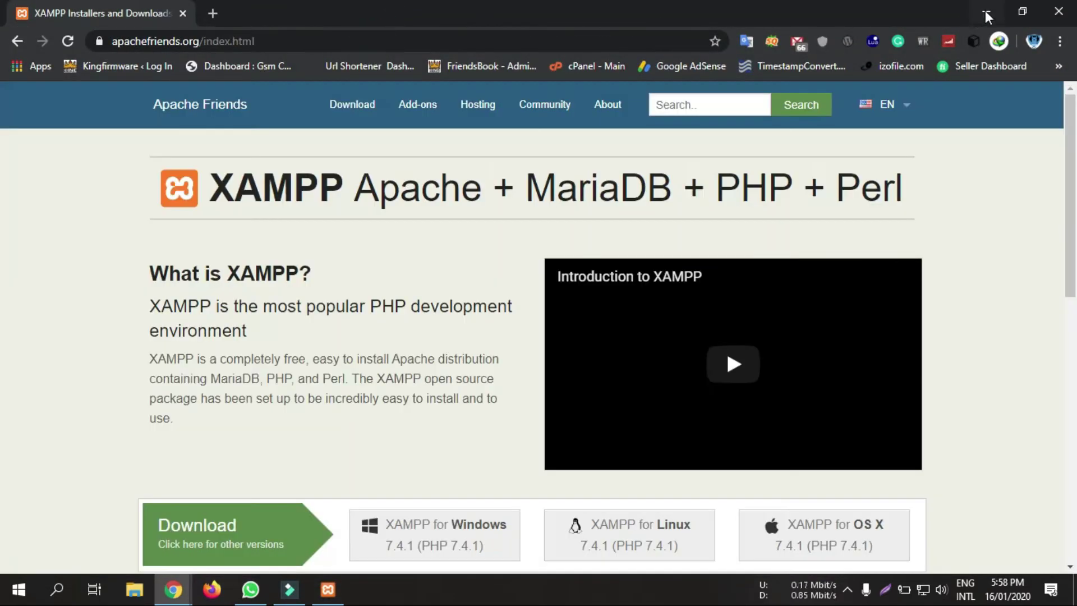
pyautogui.click(986, 11)
pyautogui.click(594, 434)
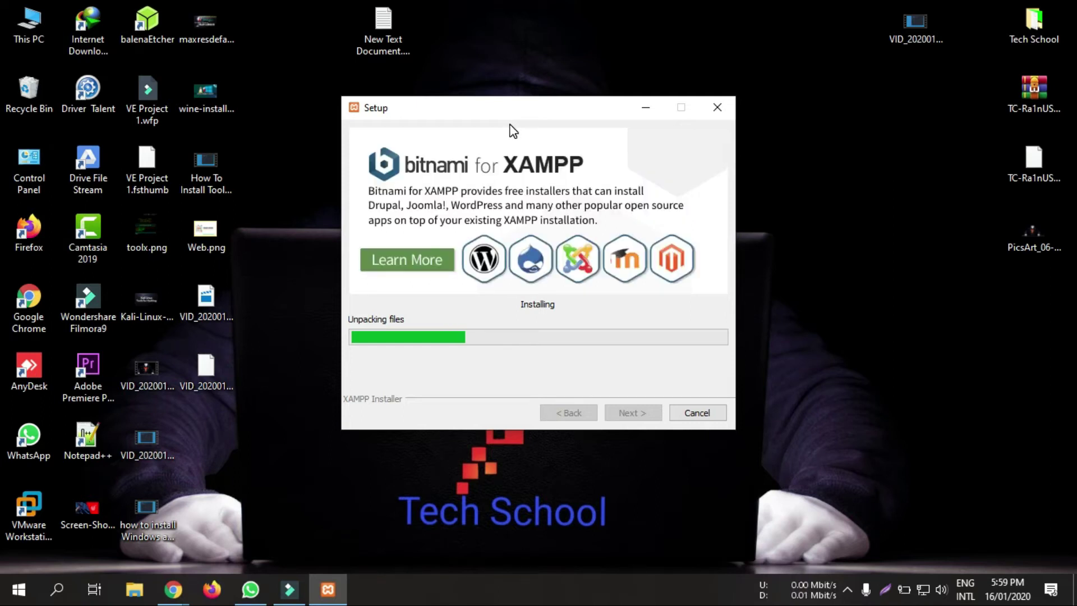
# Allow Apache HTTP Server through the firewall on public networks, and finish setup by launching the XAMPP Control Panel with the preselected language.
pyautogui.click(494, 56)
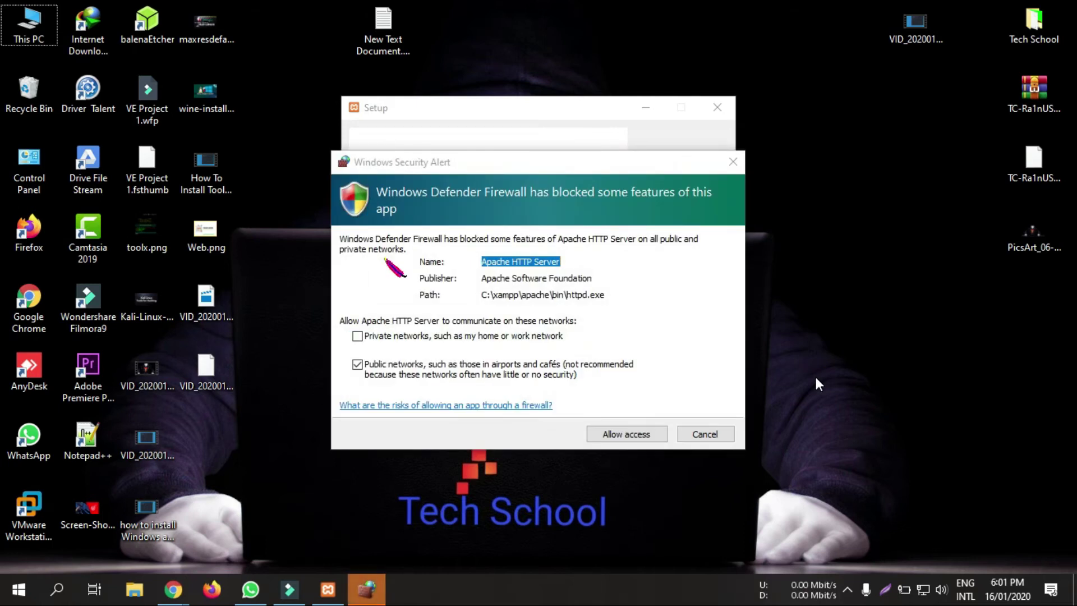
pyautogui.click(626, 436)
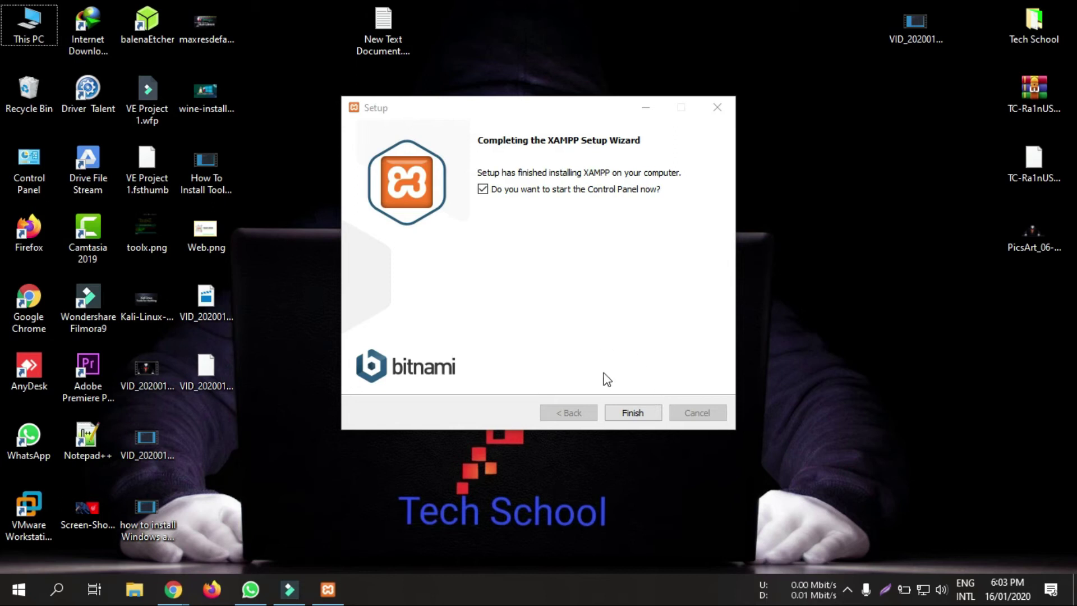
pyautogui.click(637, 415)
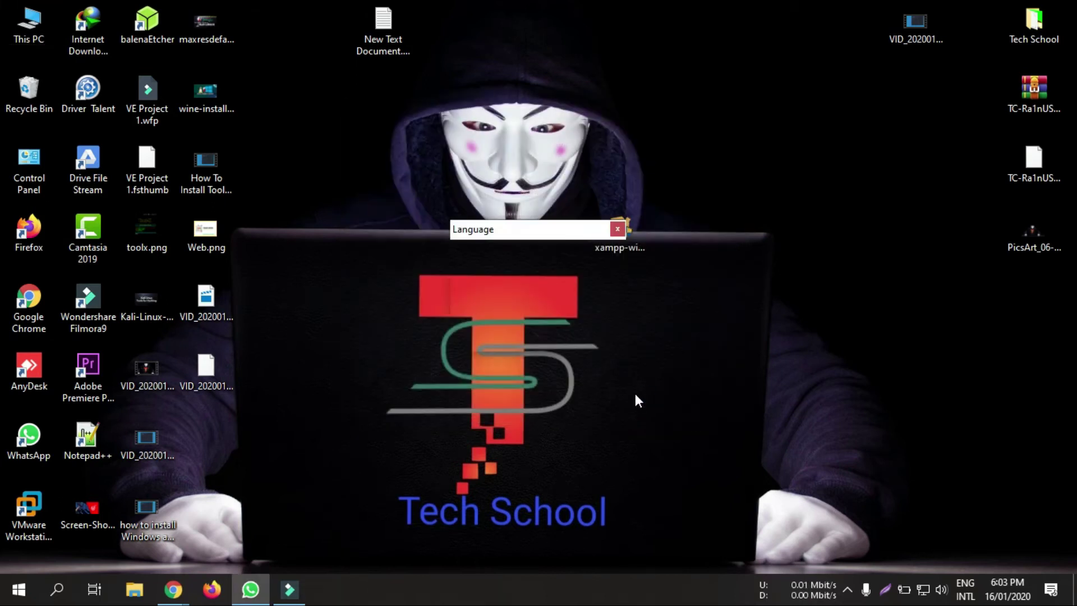
pyautogui.click(586, 336)
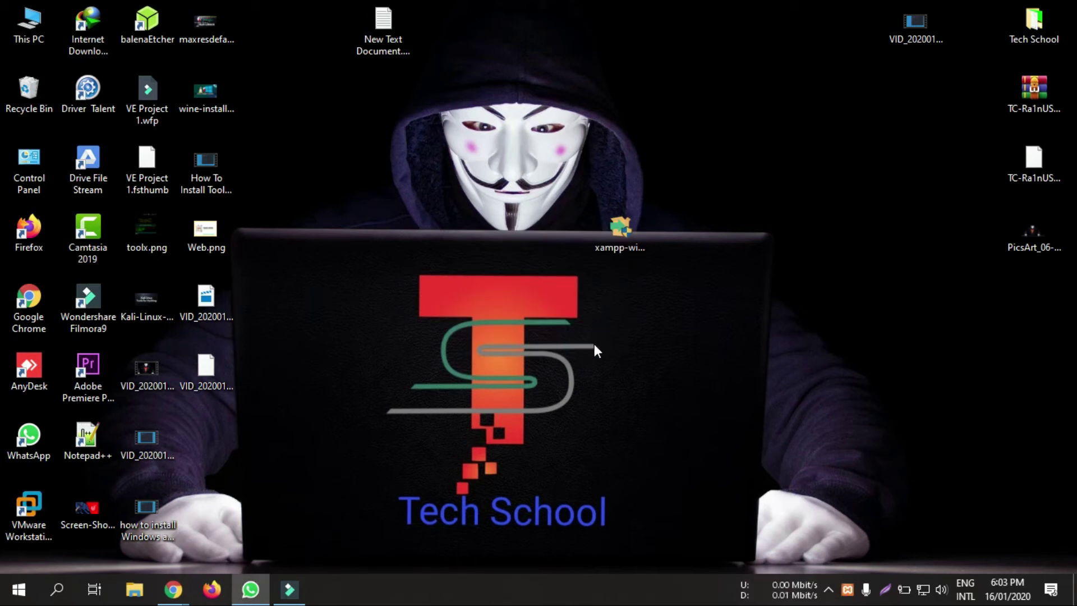
pyautogui.moveTo(316, 21); pyautogui.dragTo(661, 190)
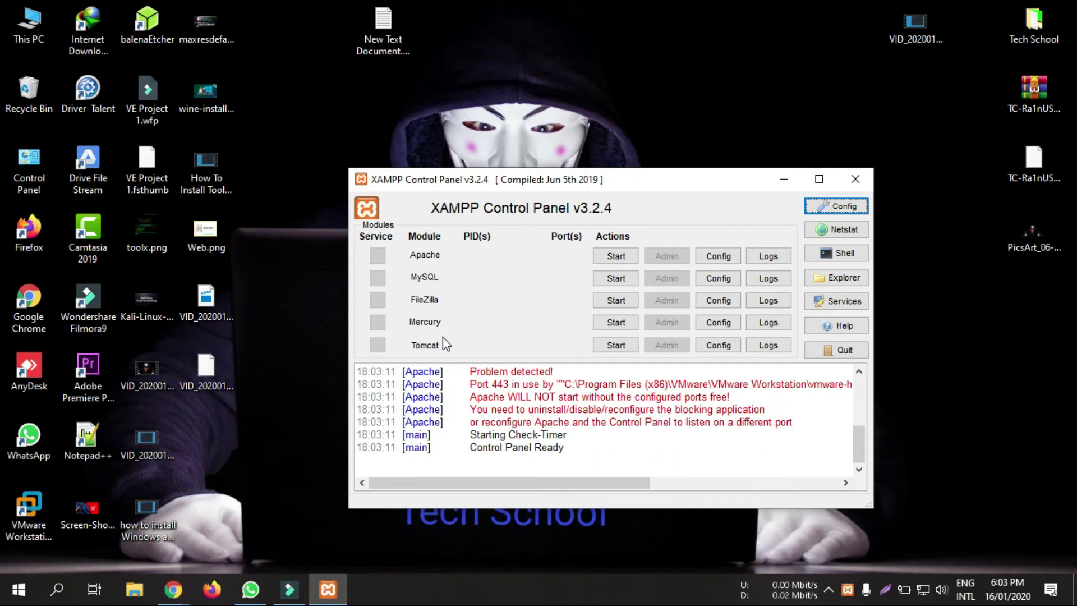
# Try to start the Apache module, check its log messages, and attempt the start again.
pyautogui.click(616, 256)
pyautogui.click(617, 278)
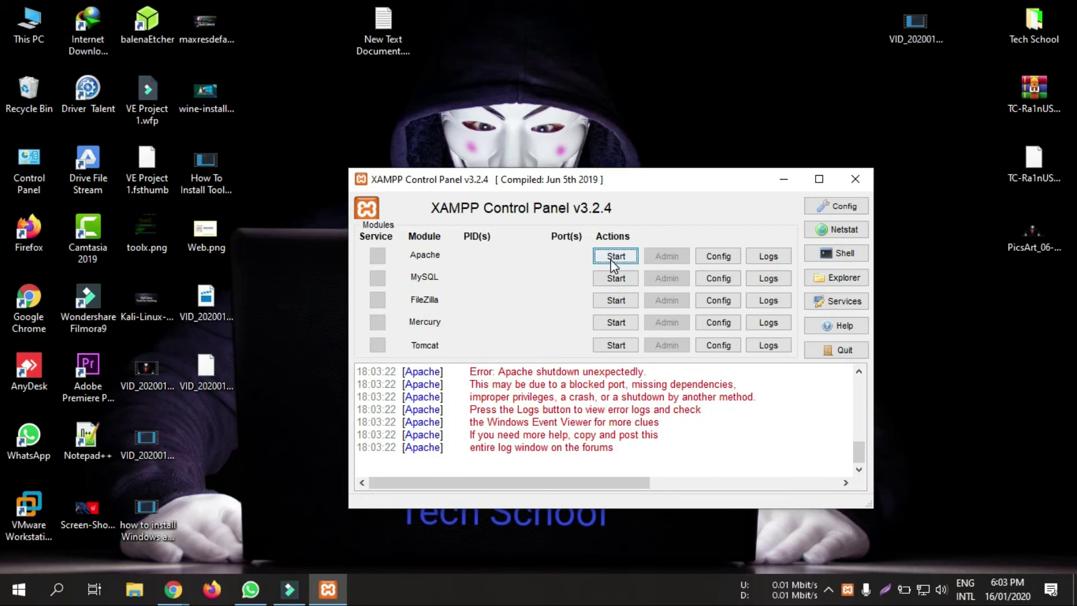
pyautogui.moveTo(855, 452); pyautogui.dragTo(861, 443)
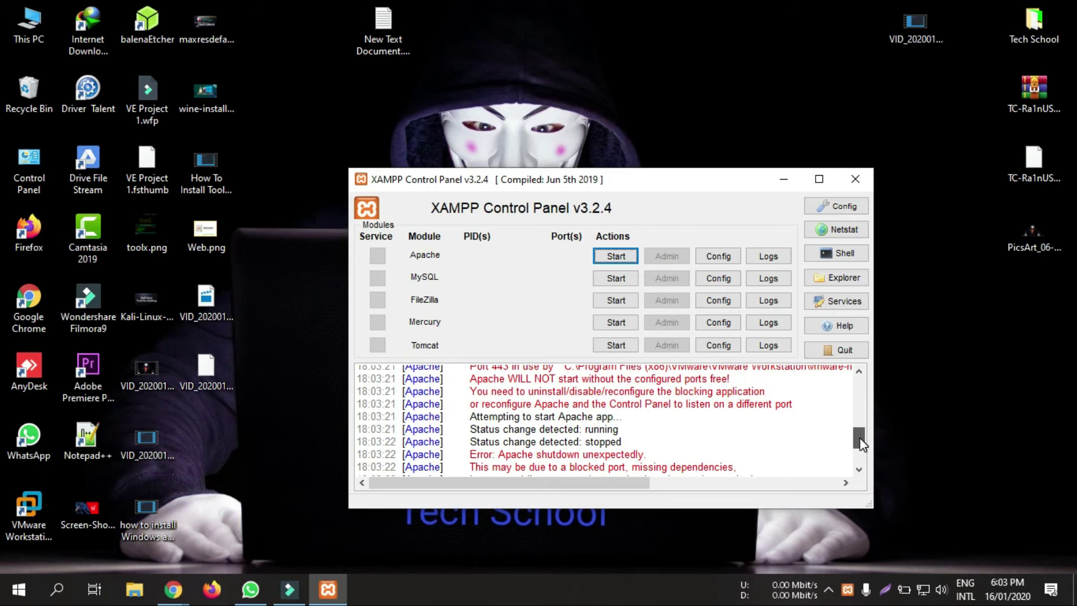
pyautogui.click(616, 256)
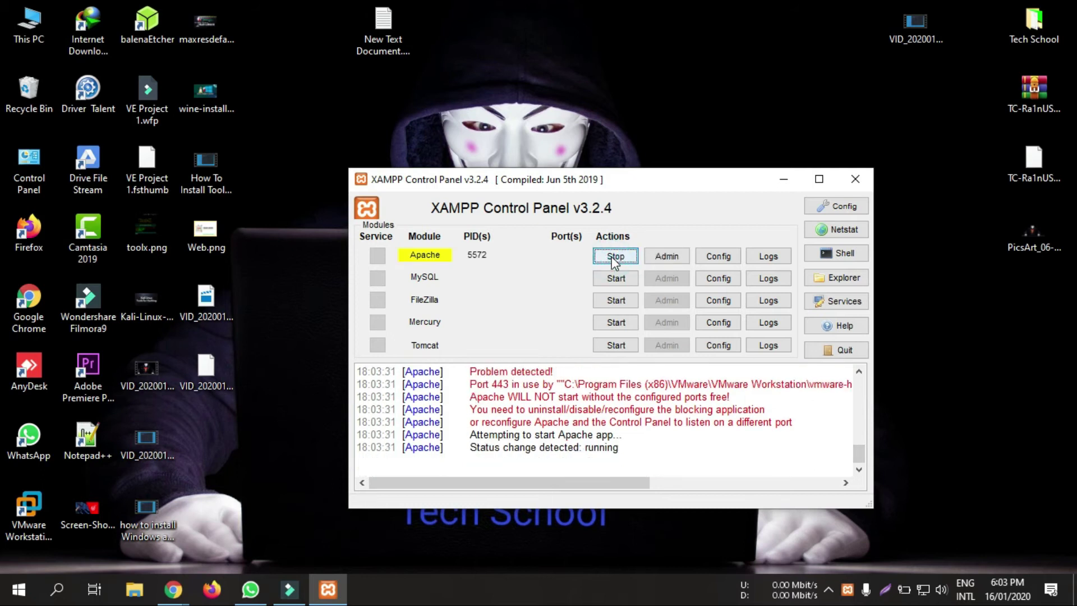
# Start the MySQL module and allow mysqld.exe through the firewall on public networks.
pyautogui.click(617, 279)
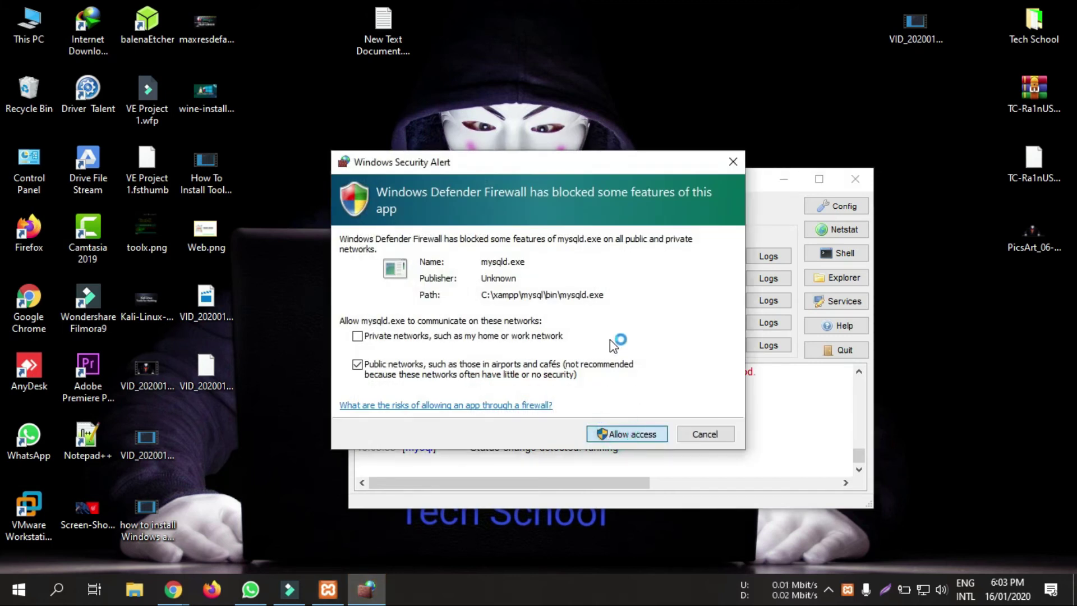
pyautogui.click(627, 433)
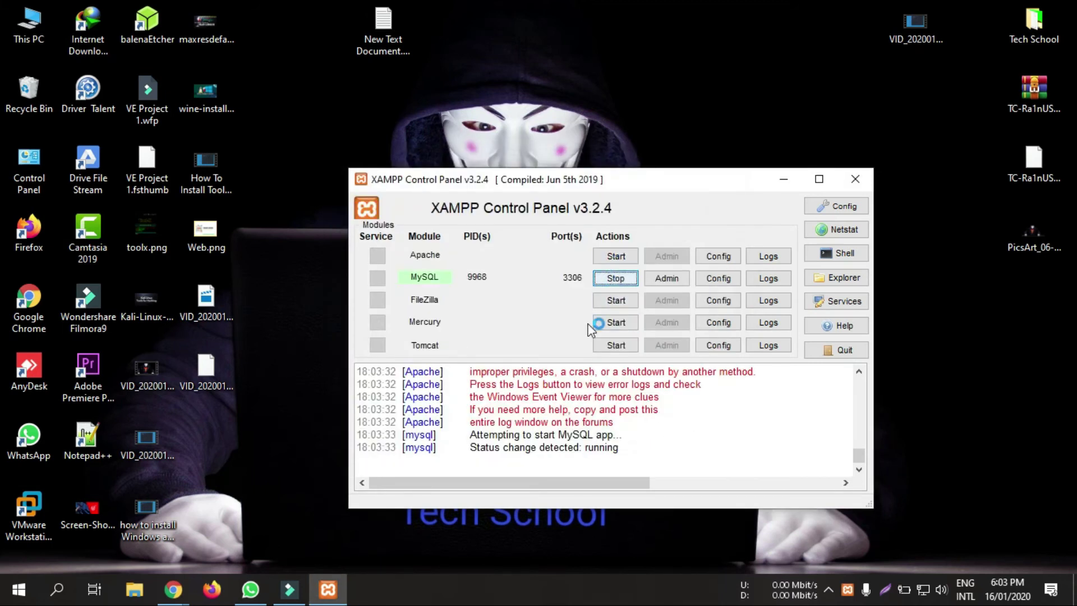
# Review the Apache log messages, open Apache's access.log while agreeing to create the file, and close it.
pyautogui.moveTo(859, 457); pyautogui.dragTo(860, 449)
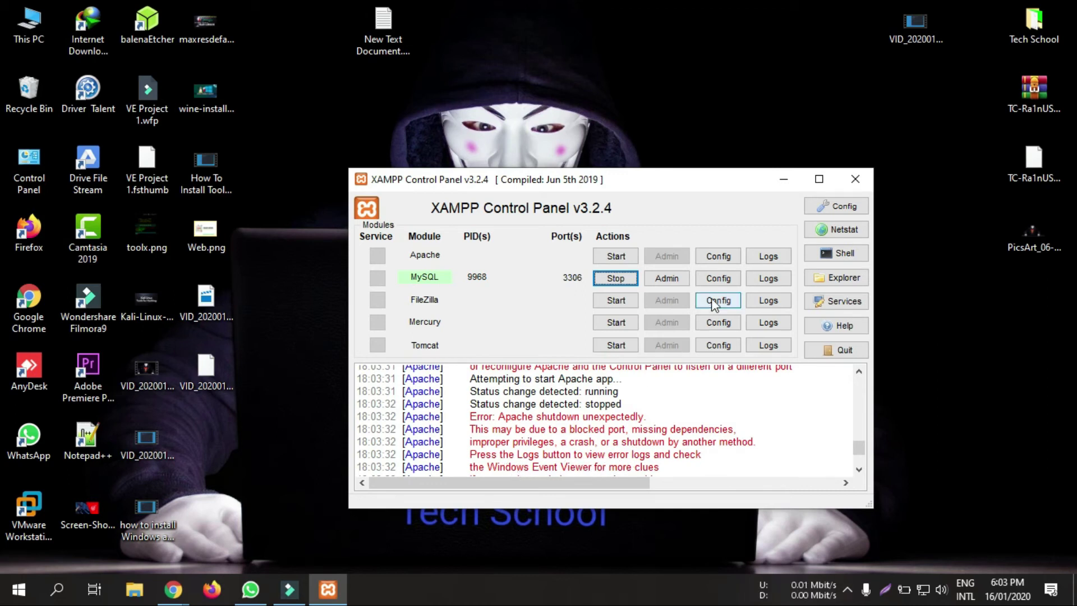
pyautogui.click(768, 256)
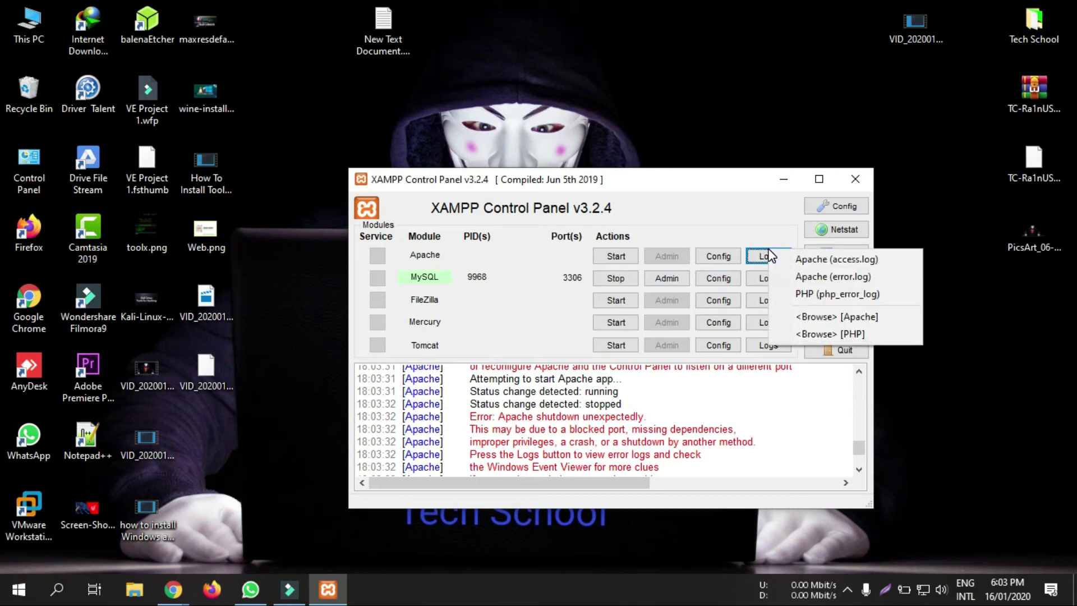
pyautogui.click(790, 258)
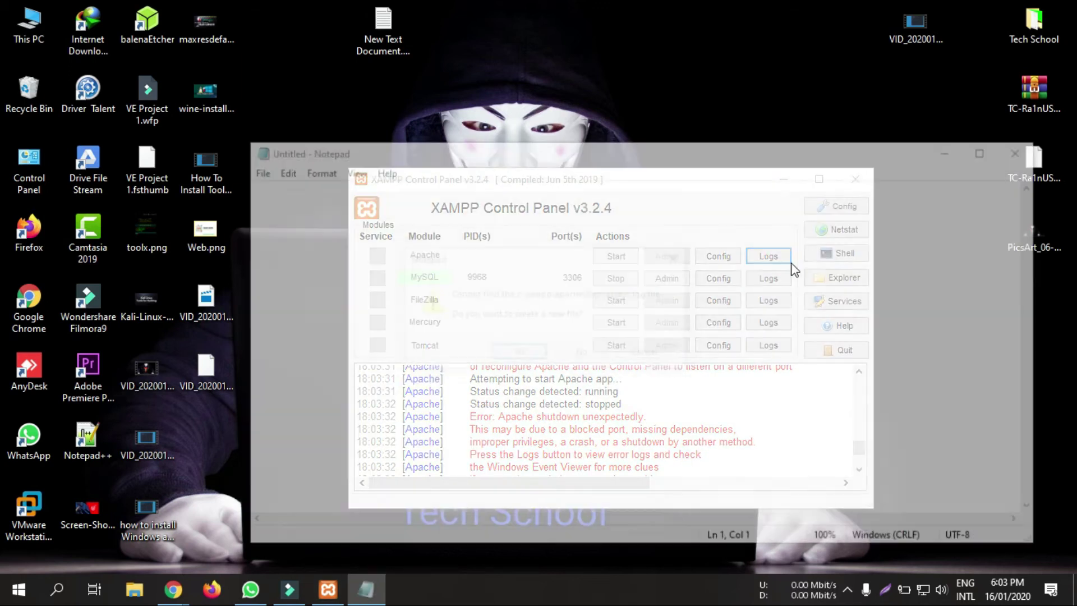
pyautogui.click(519, 353)
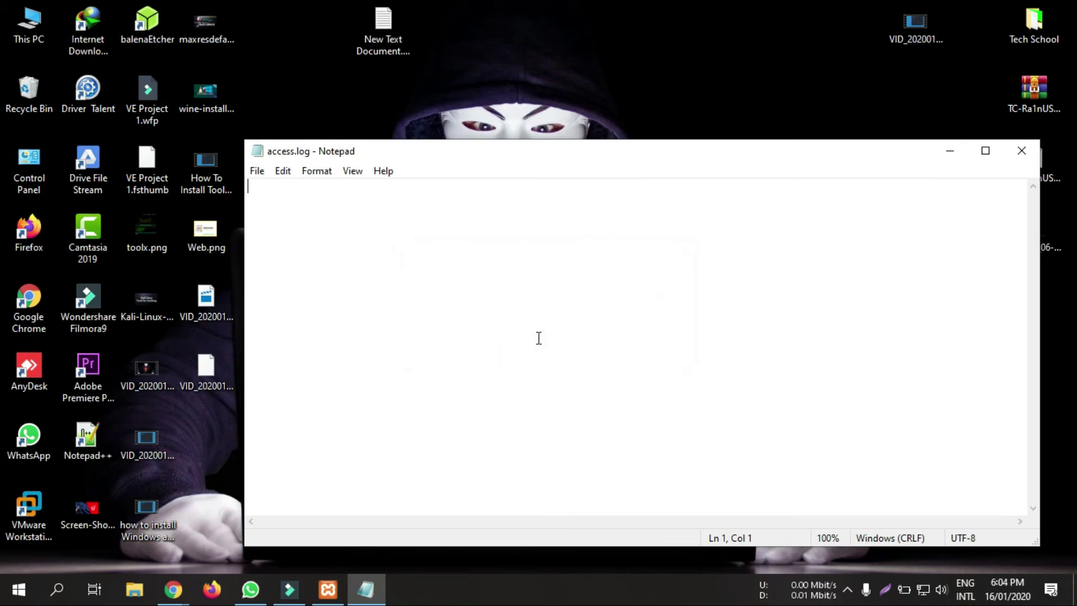
pyautogui.click(1021, 150)
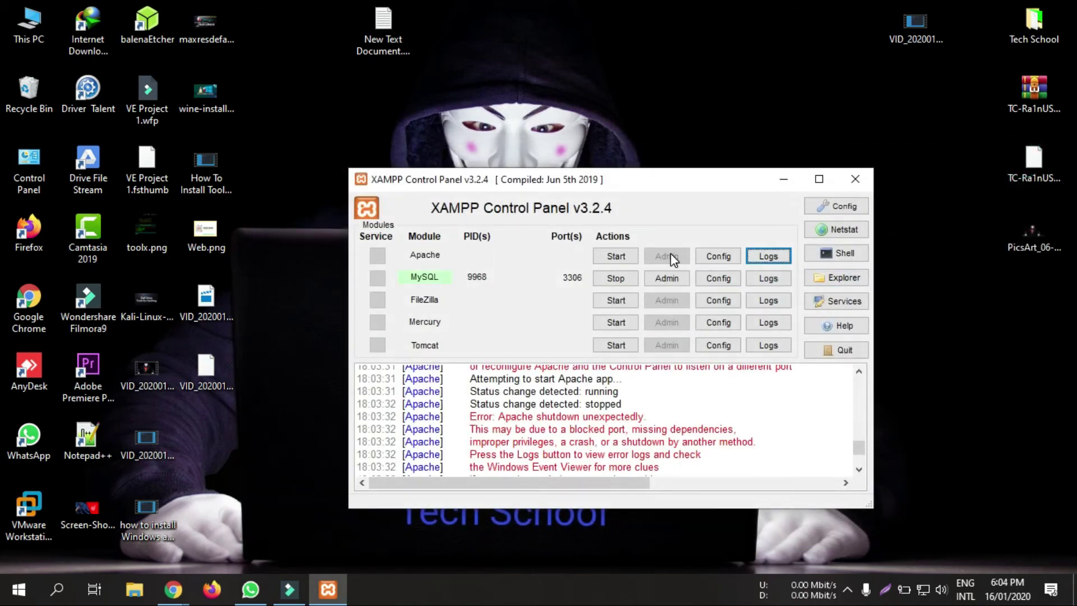
# Open Apache's httpd.conf configuration file, examine its first section, and close it without edits.
pyautogui.click(717, 255)
pyautogui.click(743, 264)
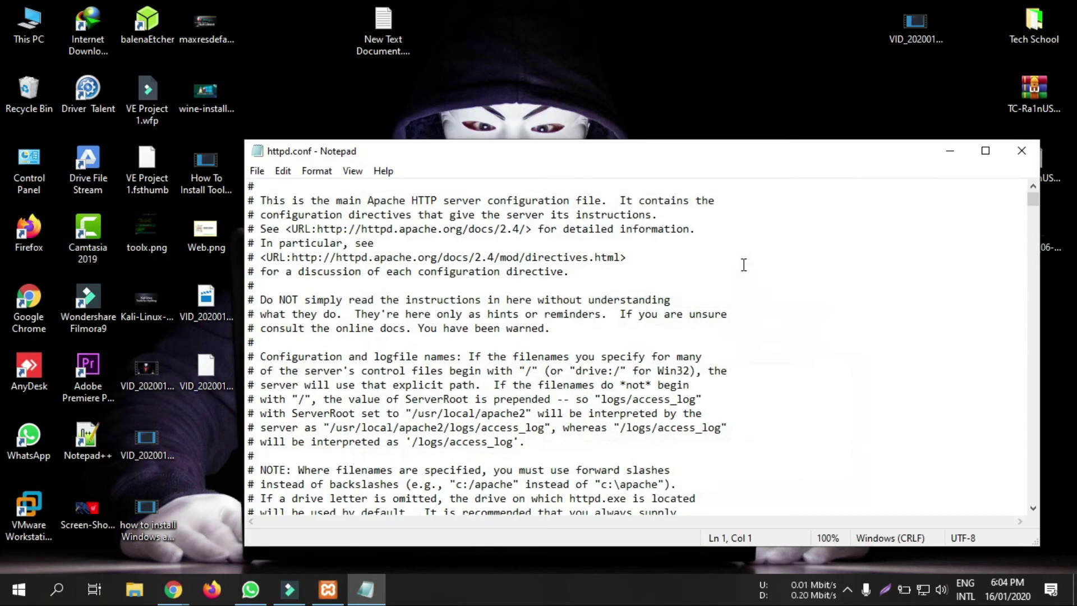
pyautogui.scroll(-2, 746, 262)
pyautogui.click(1021, 150)
# Try again to start Apache and open its localhost admin page, and return to the Control Panel.
pyautogui.click(616, 256)
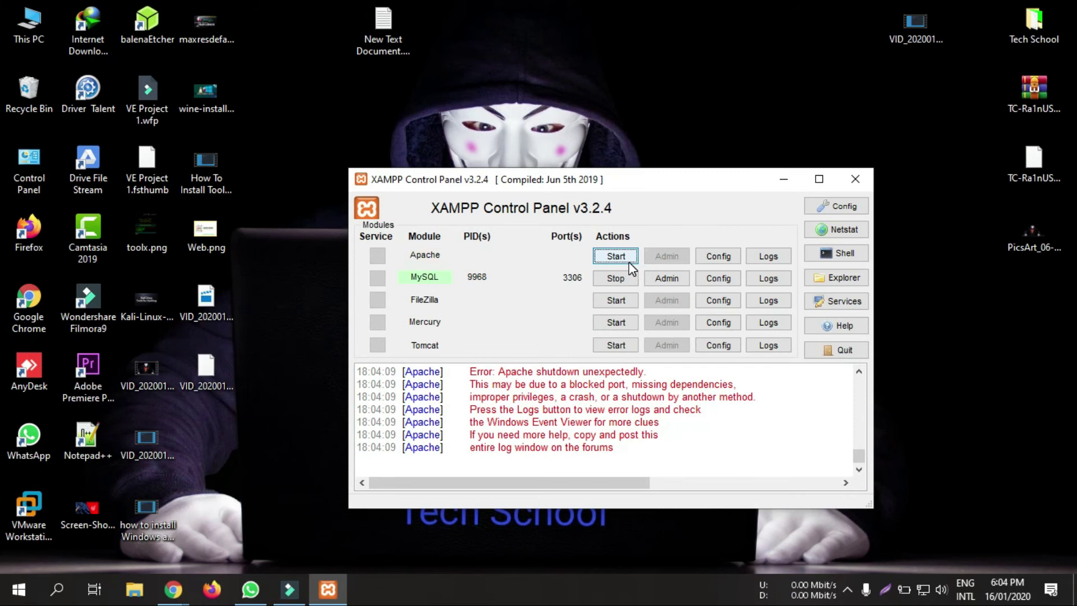
pyautogui.click(627, 257)
pyautogui.click(624, 258)
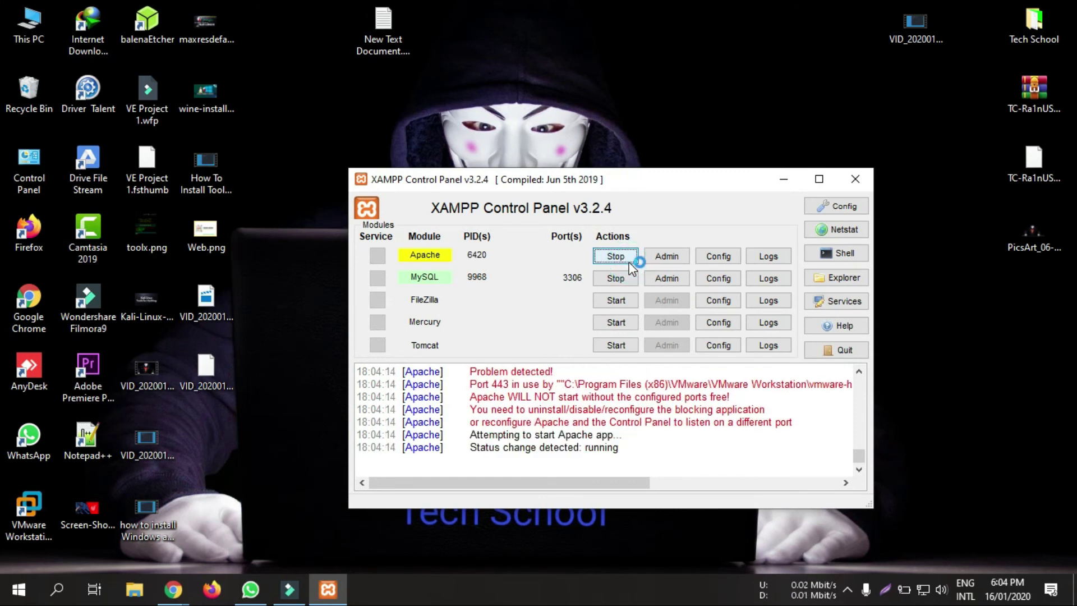
pyautogui.click(661, 255)
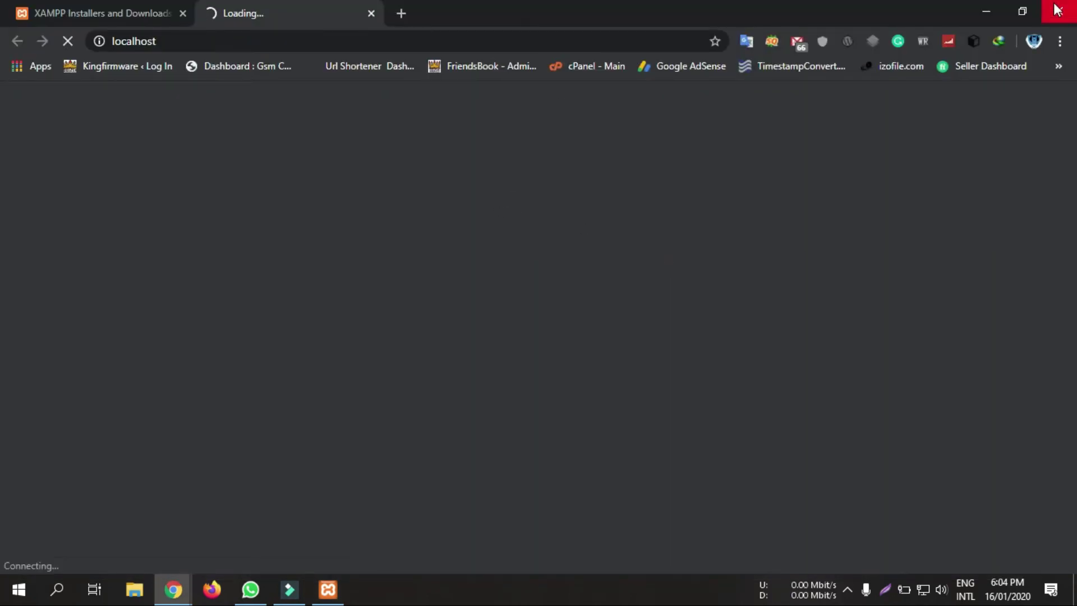
pyautogui.click(986, 11)
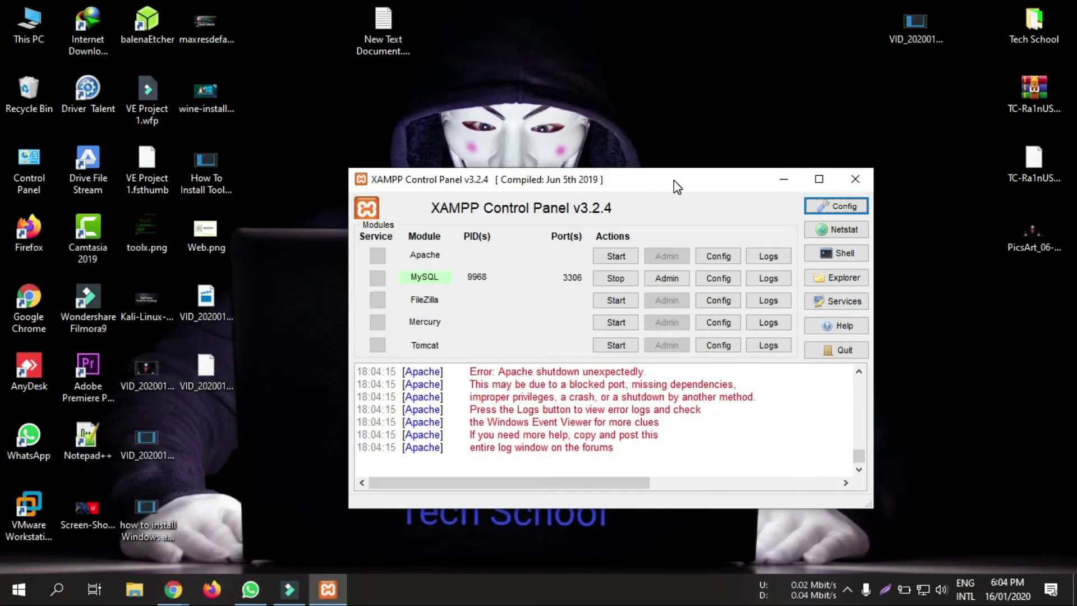
# Review the Control Panel's general configuration and save it with its existing settings.
pyautogui.moveTo(675, 180); pyautogui.dragTo(622, 150)
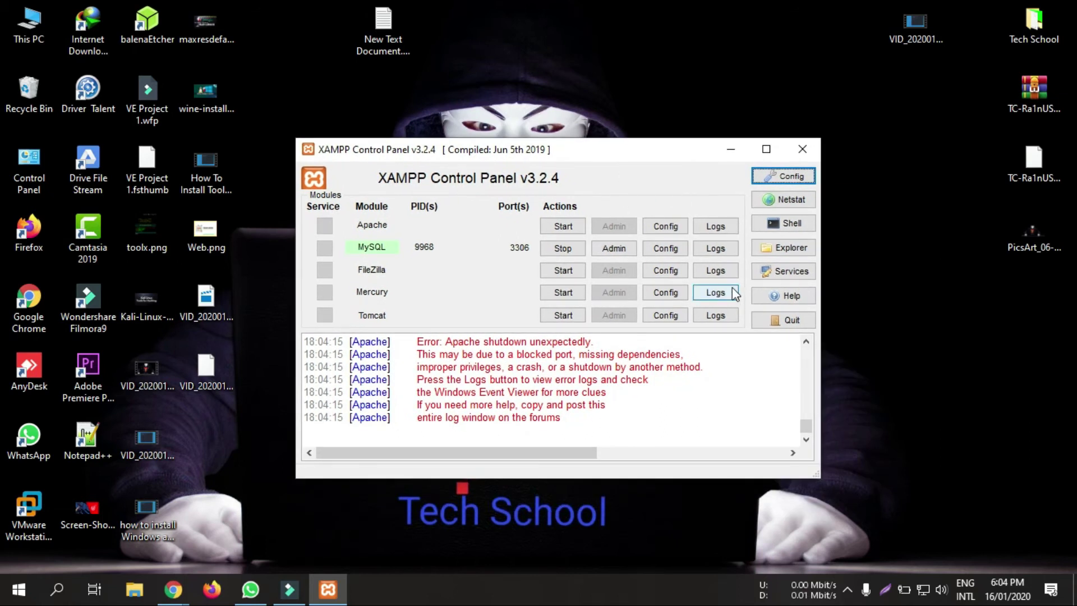
pyautogui.click(780, 177)
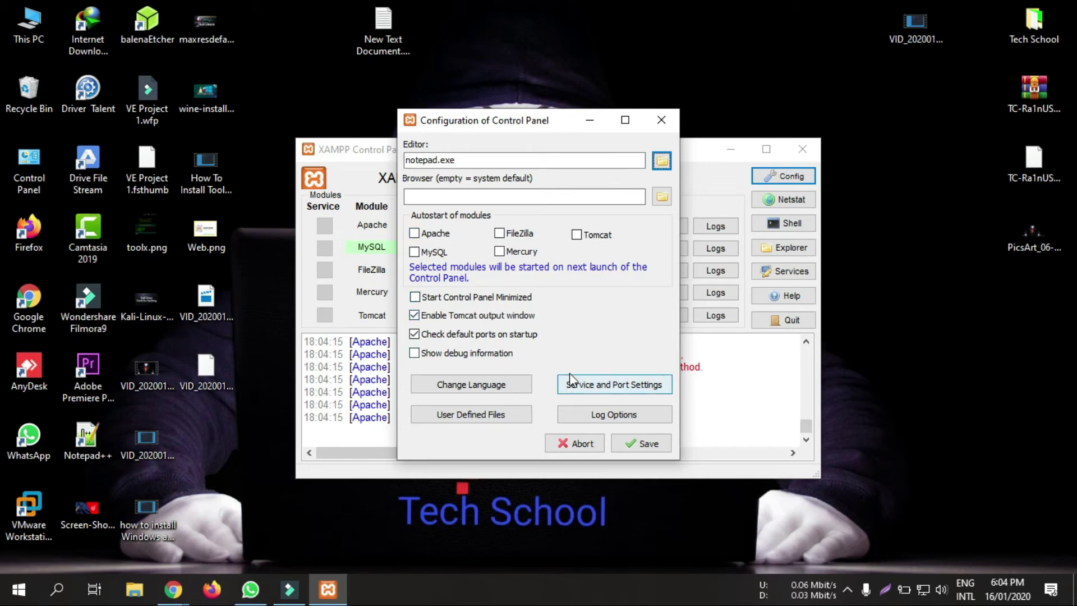
pyautogui.click(639, 445)
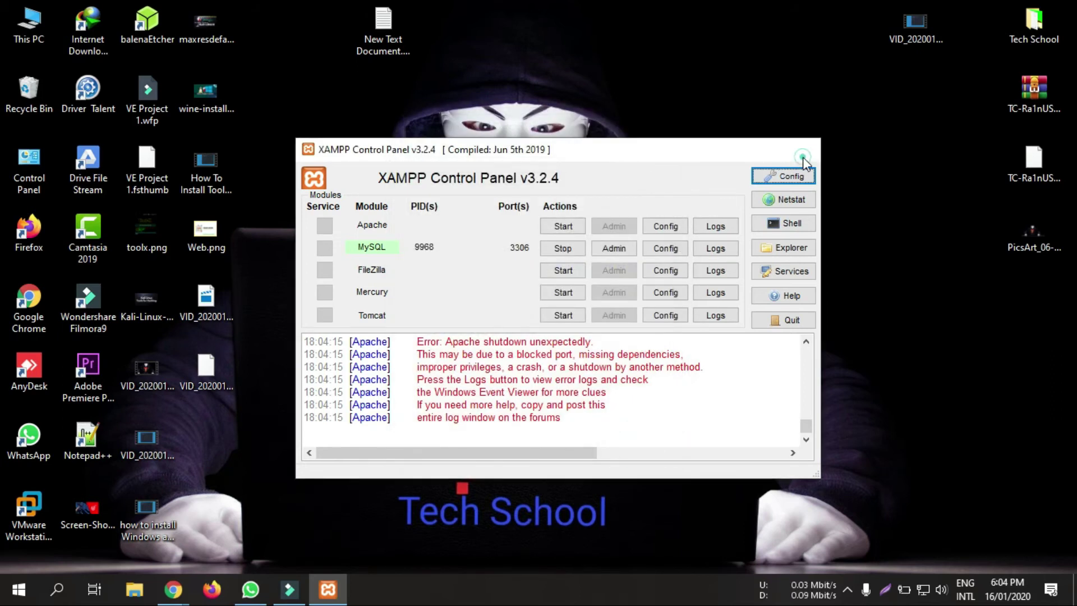
# Close the XAMPP Control Panel, relaunch it from xampp-control.exe in C:\xampp, and get the folder window out of the way.
pyautogui.click(802, 148)
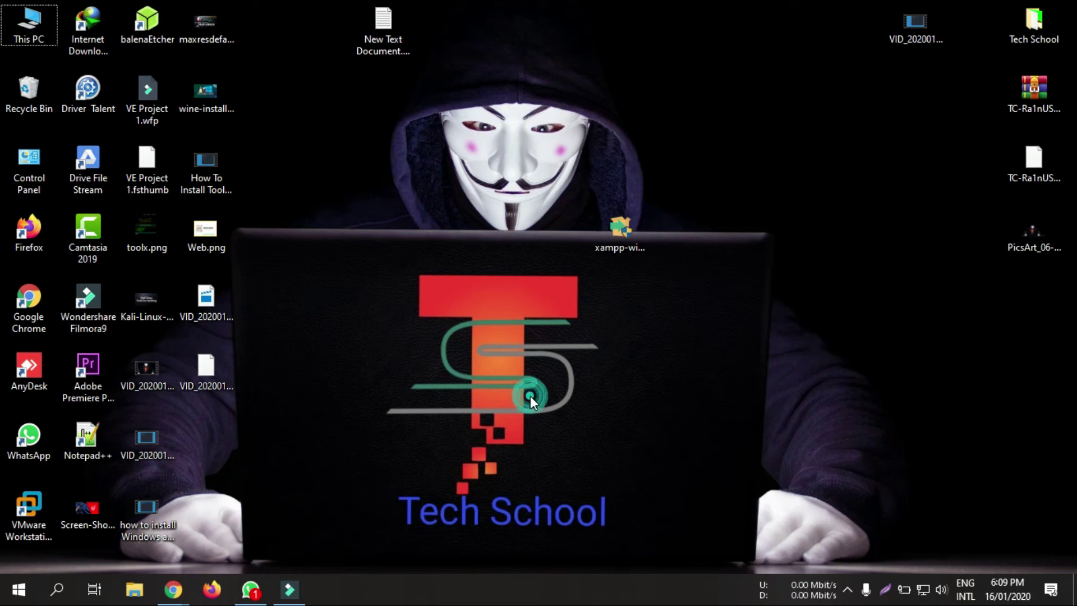
pyautogui.doubleClick(31, 26)
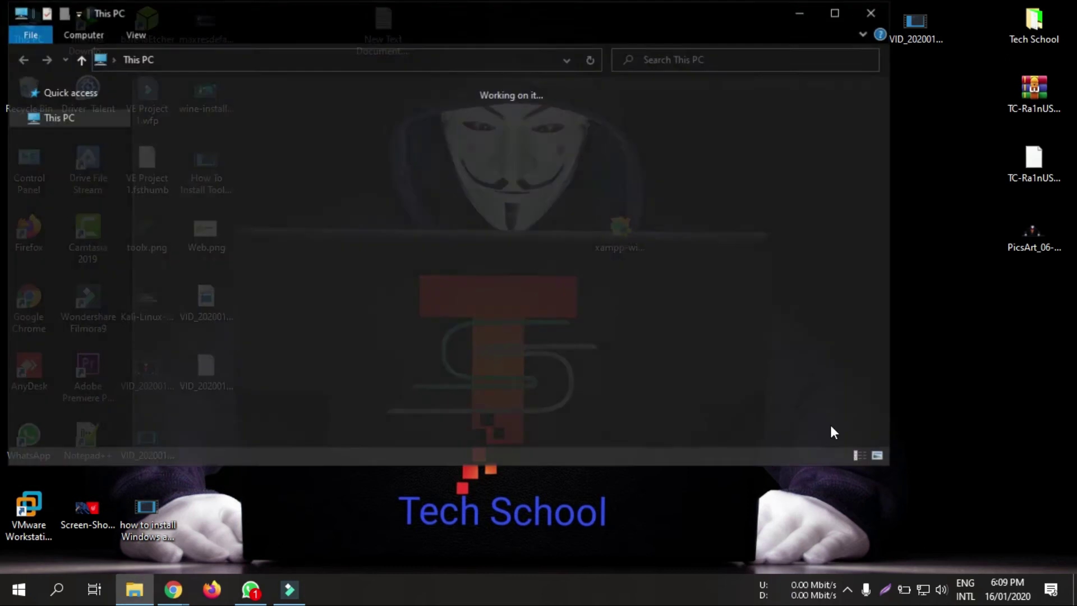
pyautogui.doubleClick(263, 280)
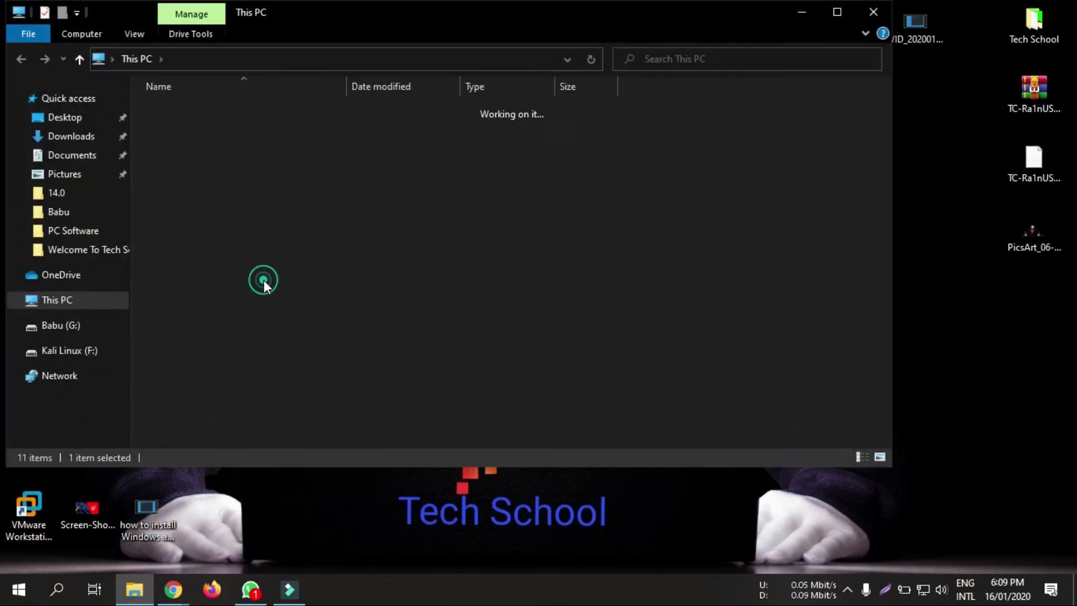
pyautogui.doubleClick(192, 244)
pyautogui.scroll(-10, 359, 327)
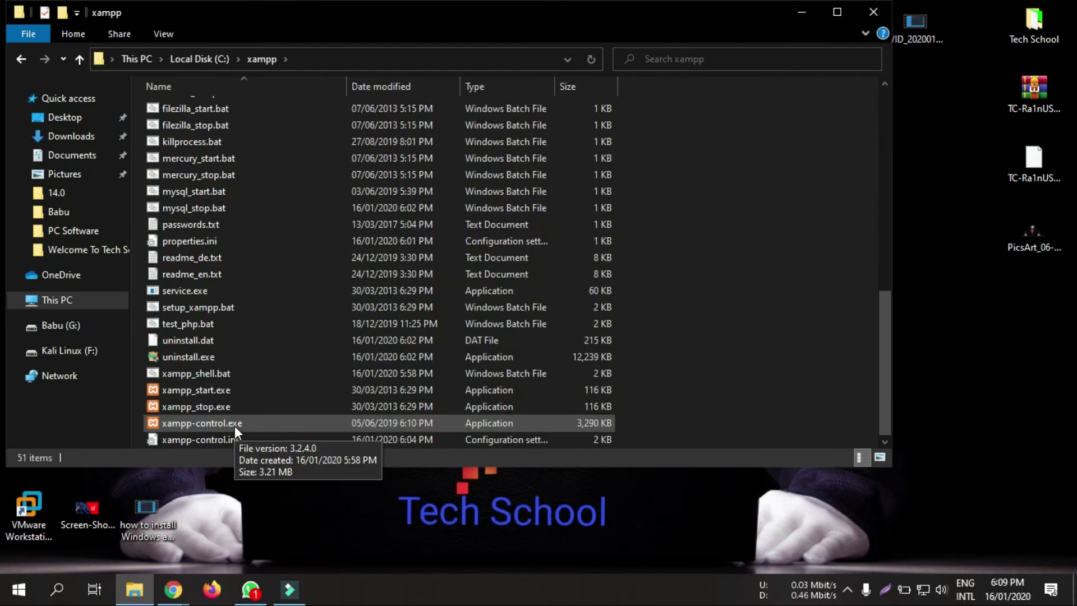
pyautogui.doubleClick(207, 423)
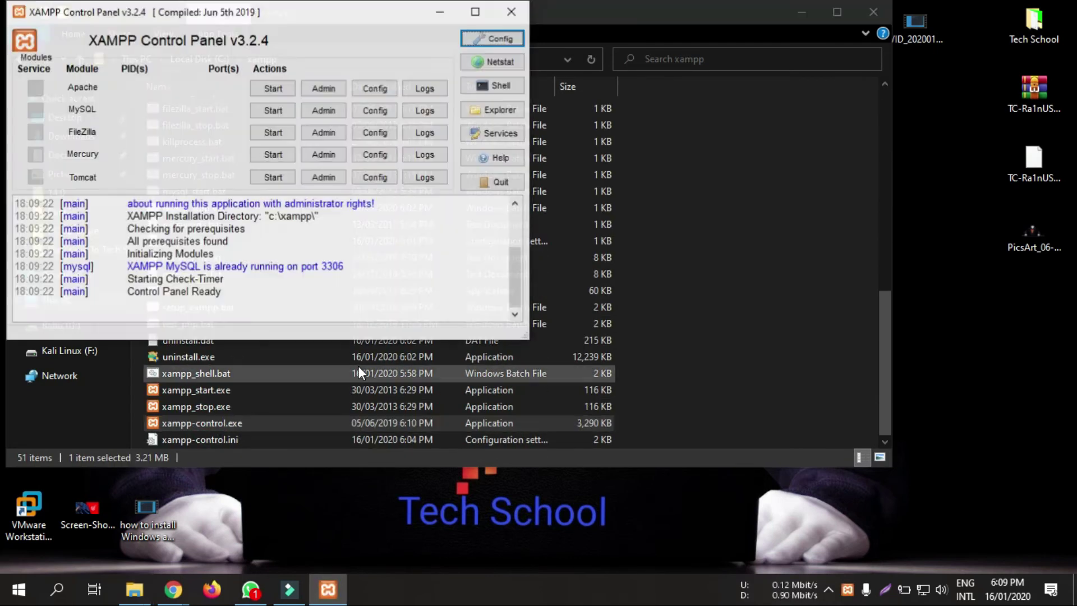
pyautogui.moveTo(373, 22); pyautogui.dragTo(731, 161)
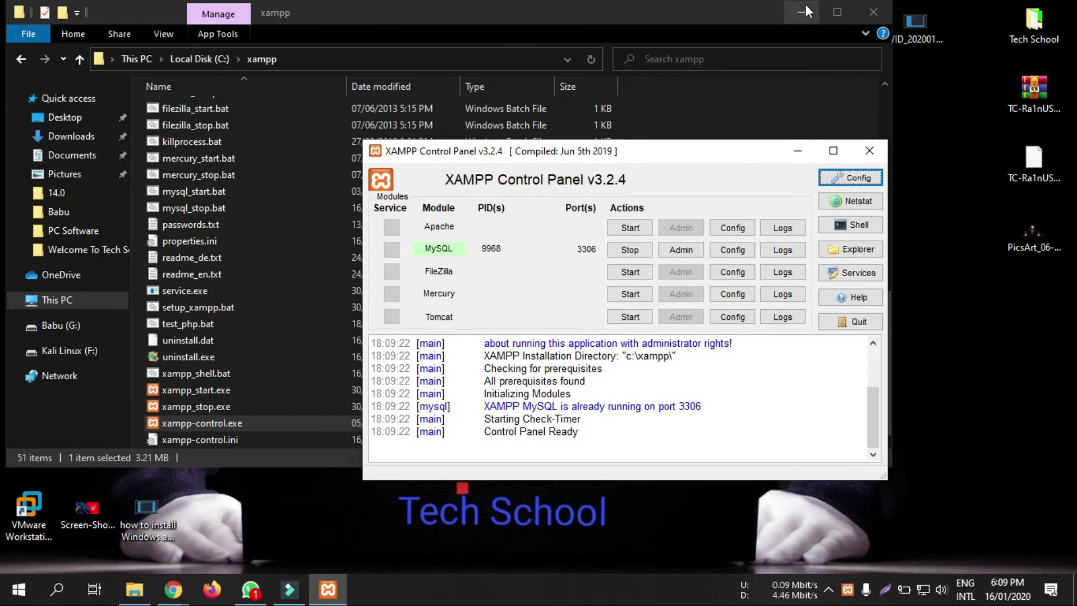
pyautogui.click(806, 6)
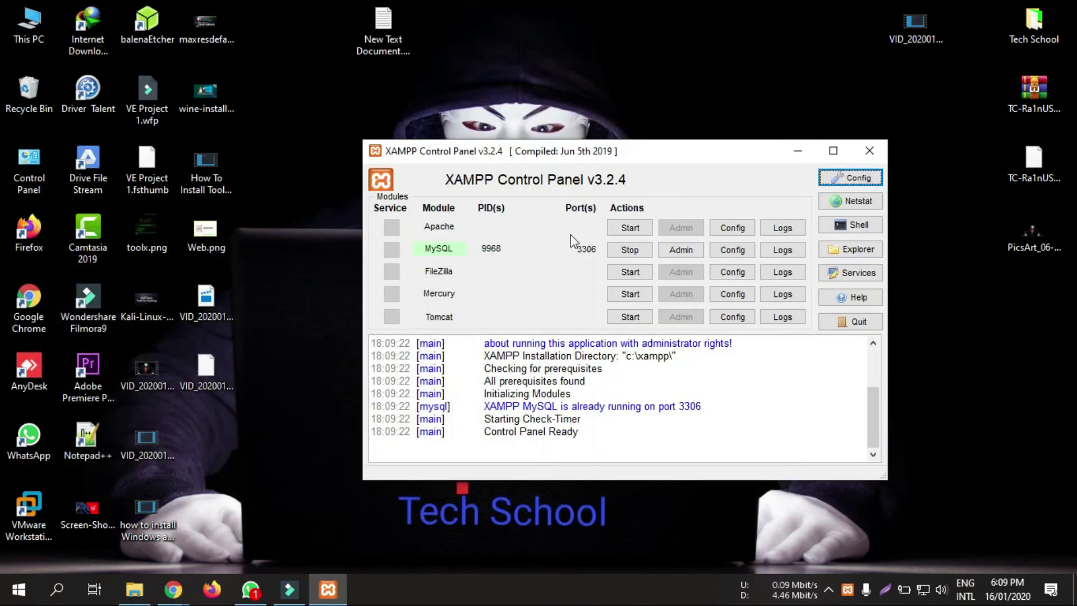
# Start the Apache and Mercury modules, allowing Mercury through Windows Defender Firewall on public networks, and try to start Tomcat.
pyautogui.click(613, 229)
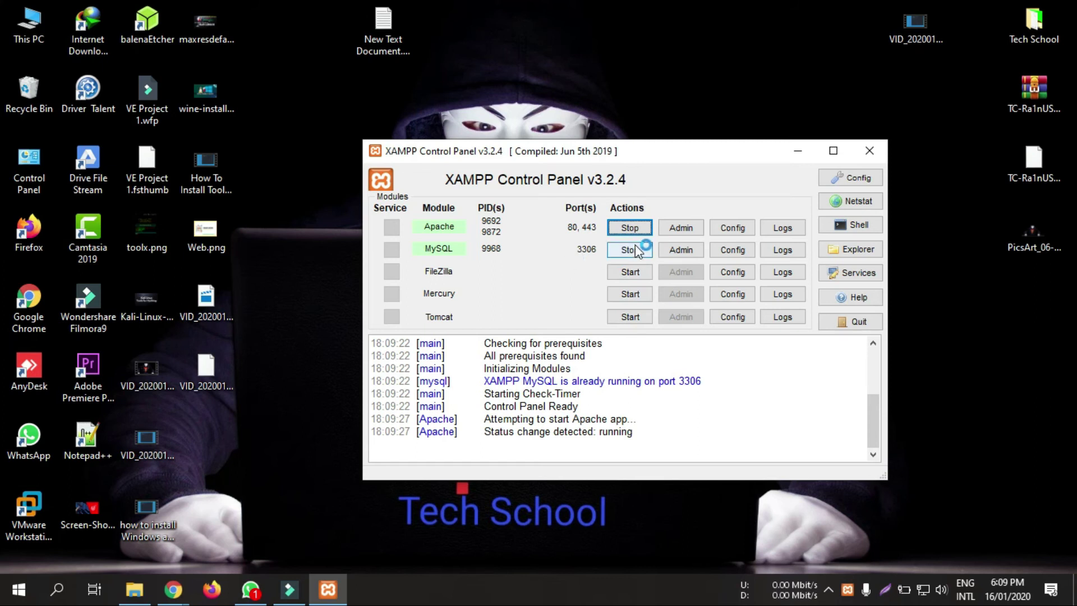
pyautogui.click(630, 294)
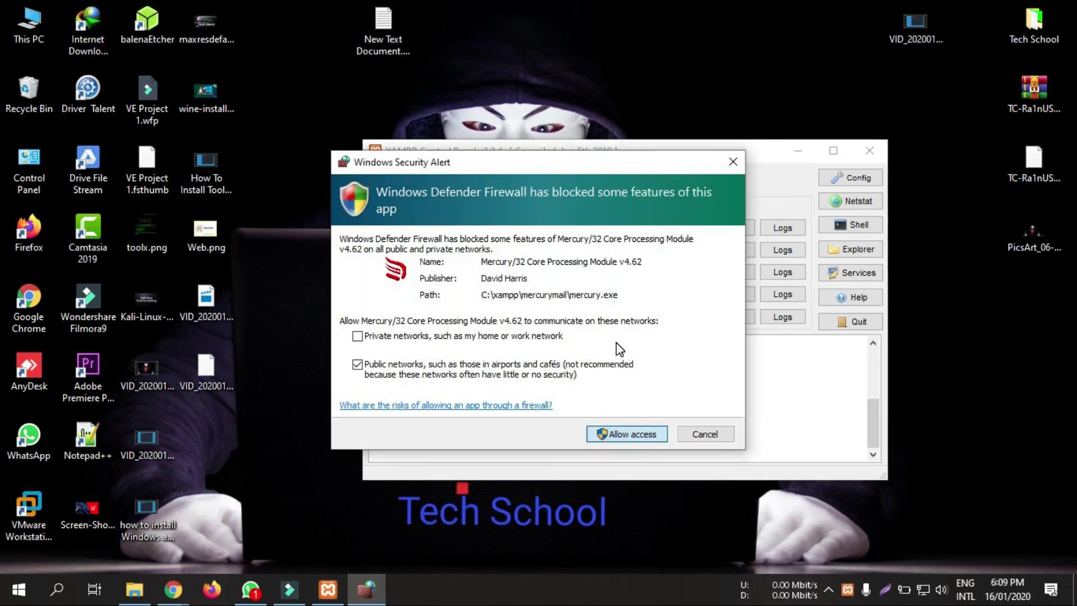
pyautogui.press('Return')
pyautogui.click(632, 318)
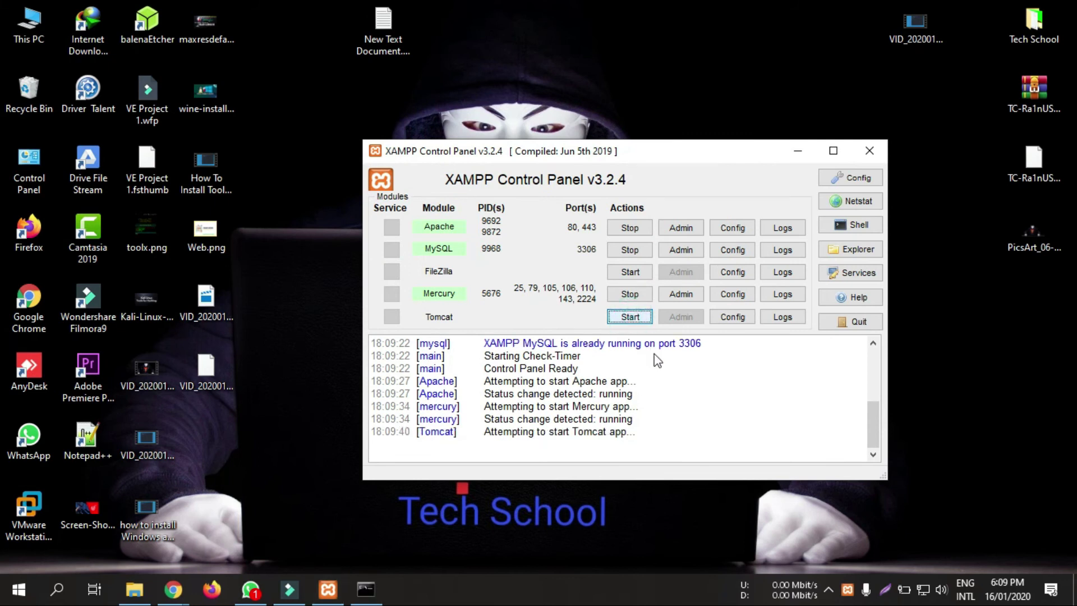
pyautogui.click(702, 373)
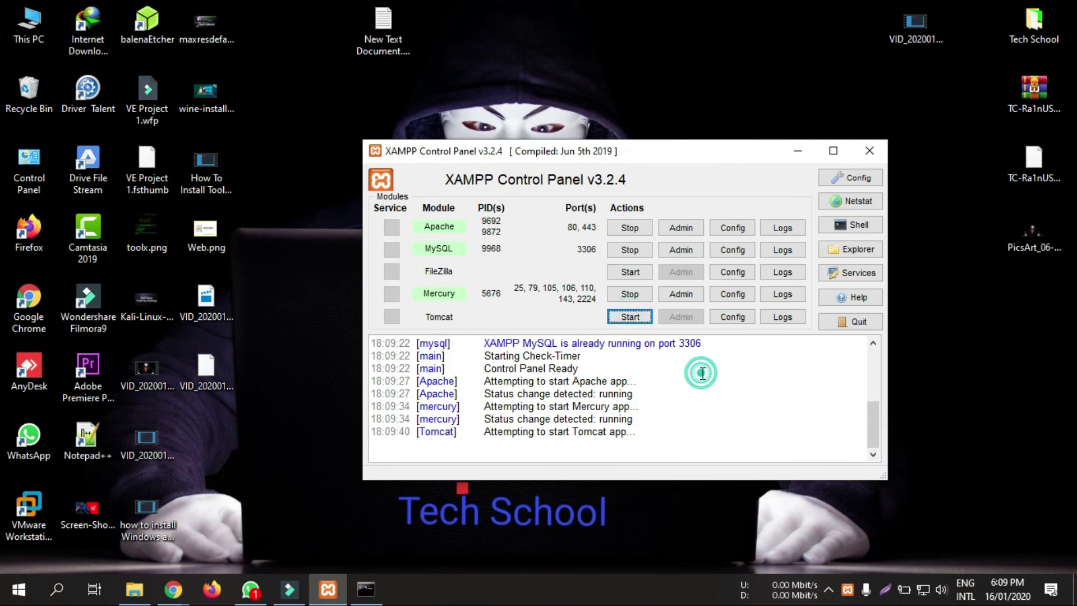
# Open Apache's admin page in Chrome and look through the XAMPP welcome page at localhost/dashboard.
pyautogui.click(681, 228)
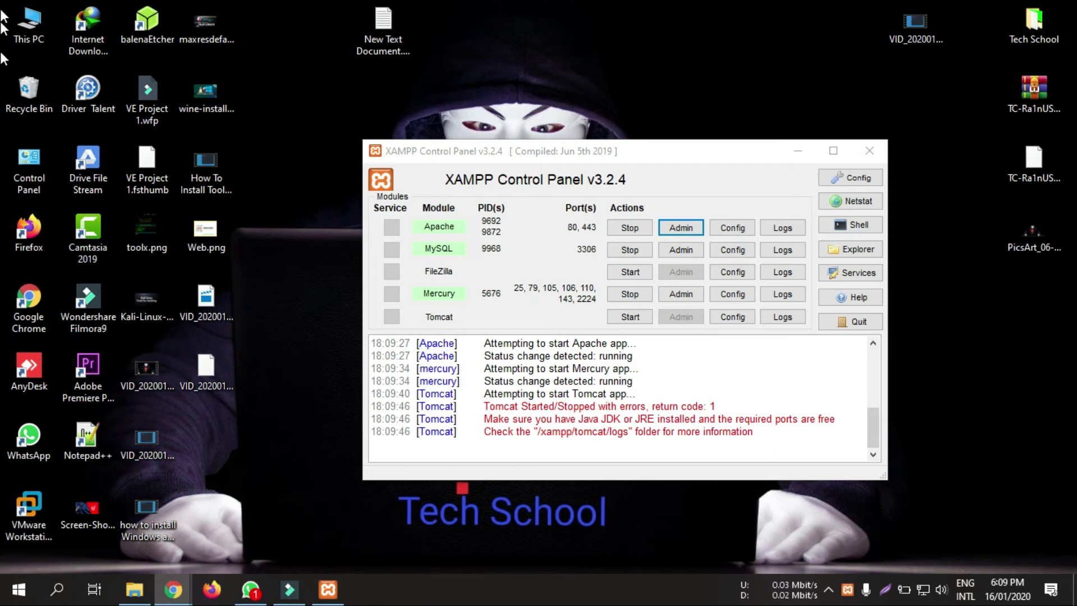
pyautogui.click(175, 589)
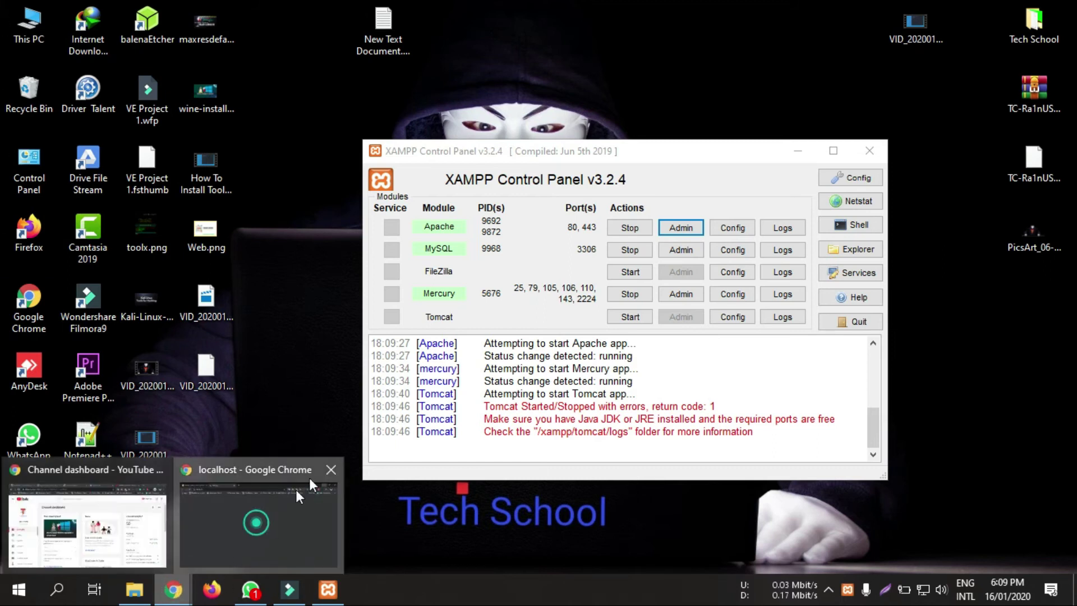
pyautogui.click(306, 492)
pyautogui.click(226, 41)
pyautogui.click(240, 41)
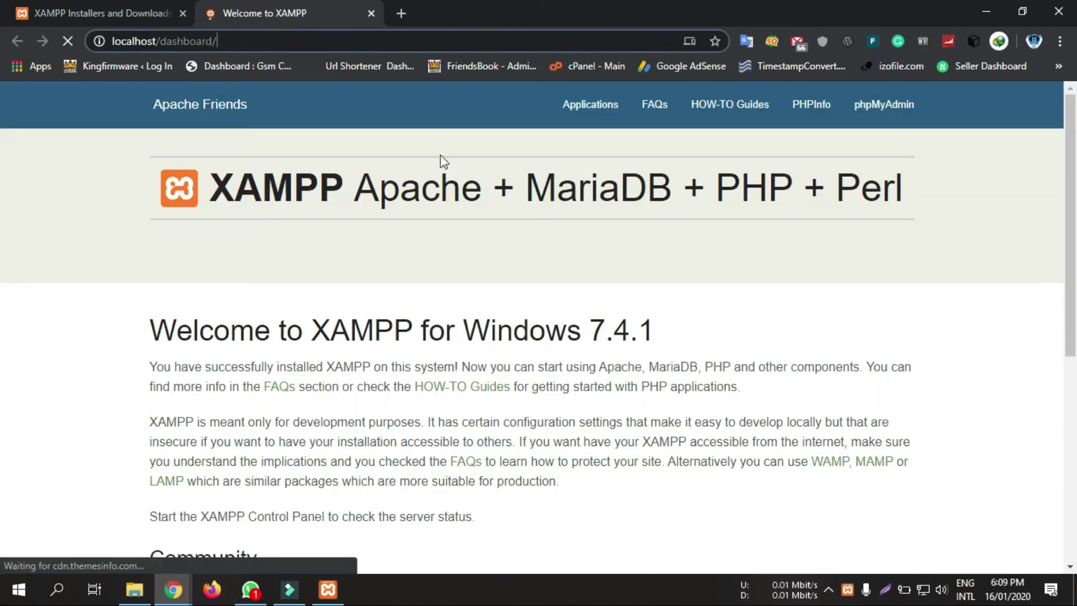
pyautogui.scroll(-7, 563, 247)
pyautogui.scroll(7, 563, 247)
pyautogui.scroll(-7, 573, 262)
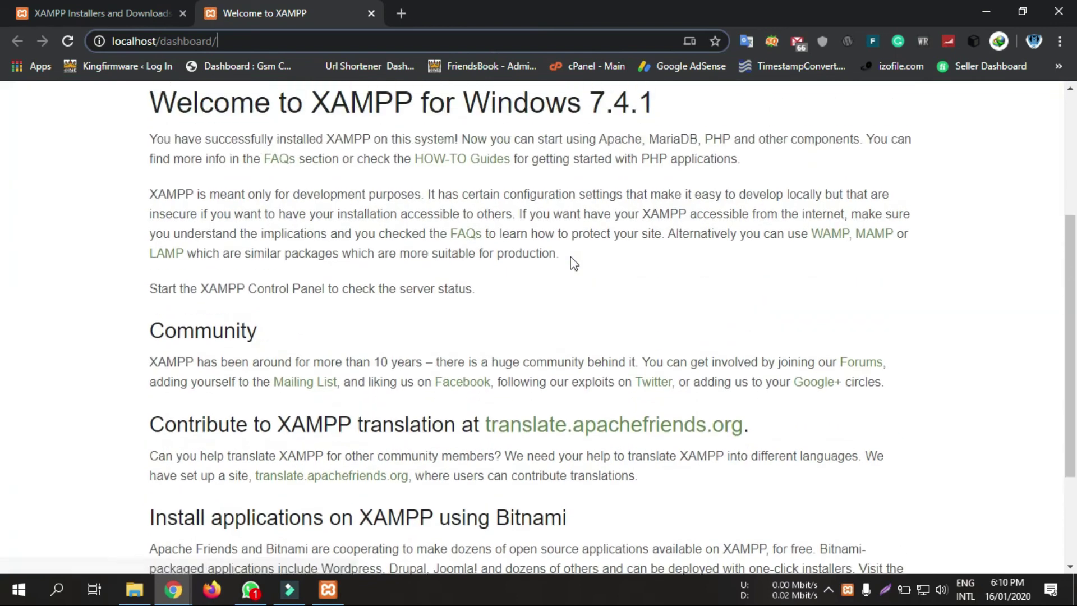
pyautogui.scroll(7, 463, 197)
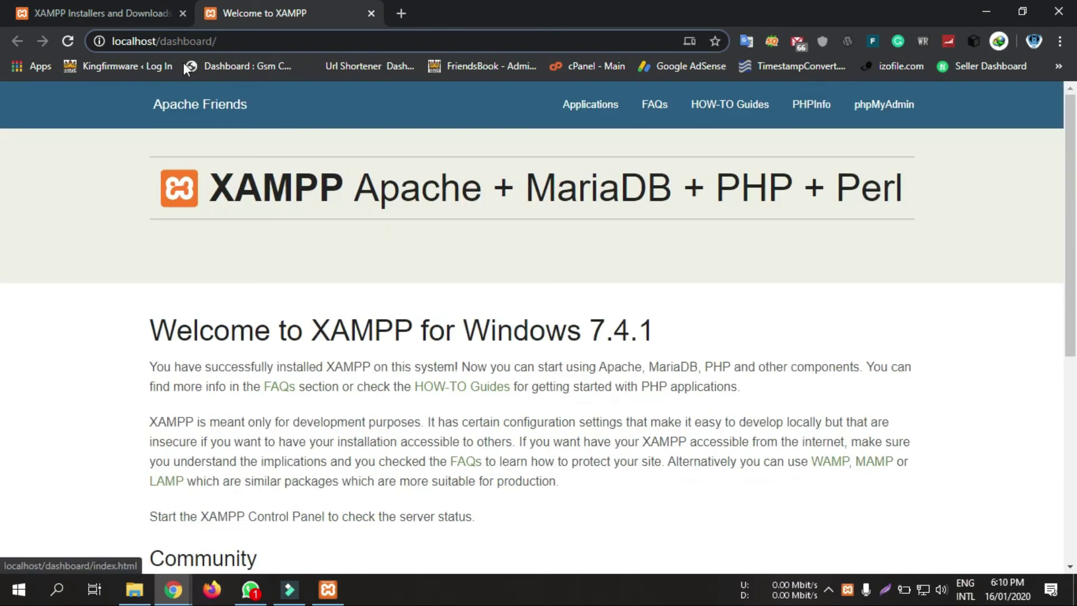
# Load the bare localhost address, look through the page it opens, and return to the Control Panel.
pyautogui.moveTo(161, 41); pyautogui.dragTo(372, 53)
pyautogui.press('BackSpace')
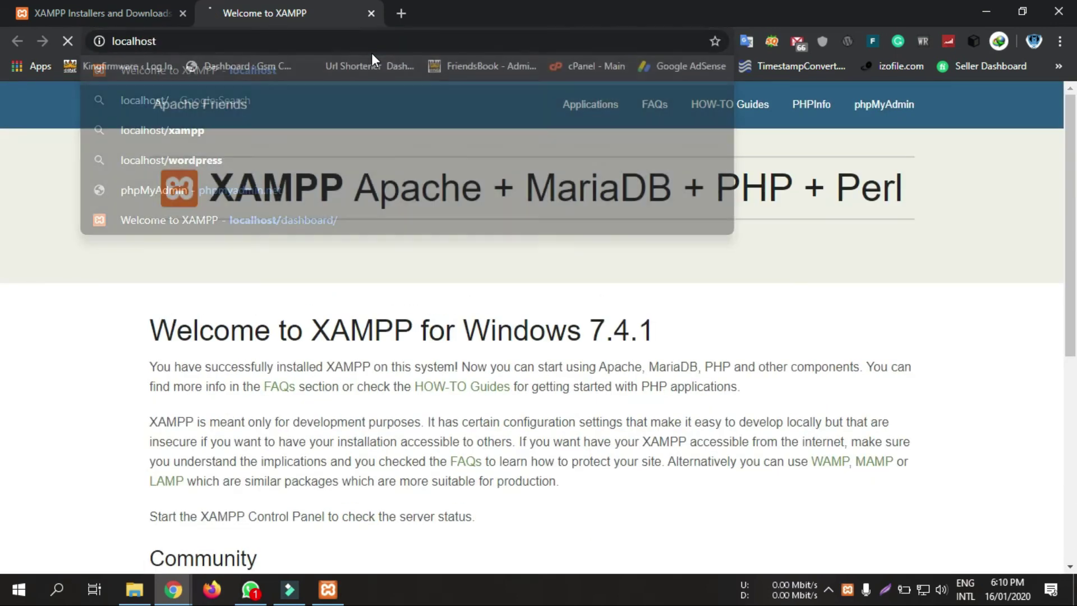
pyautogui.press('Return')
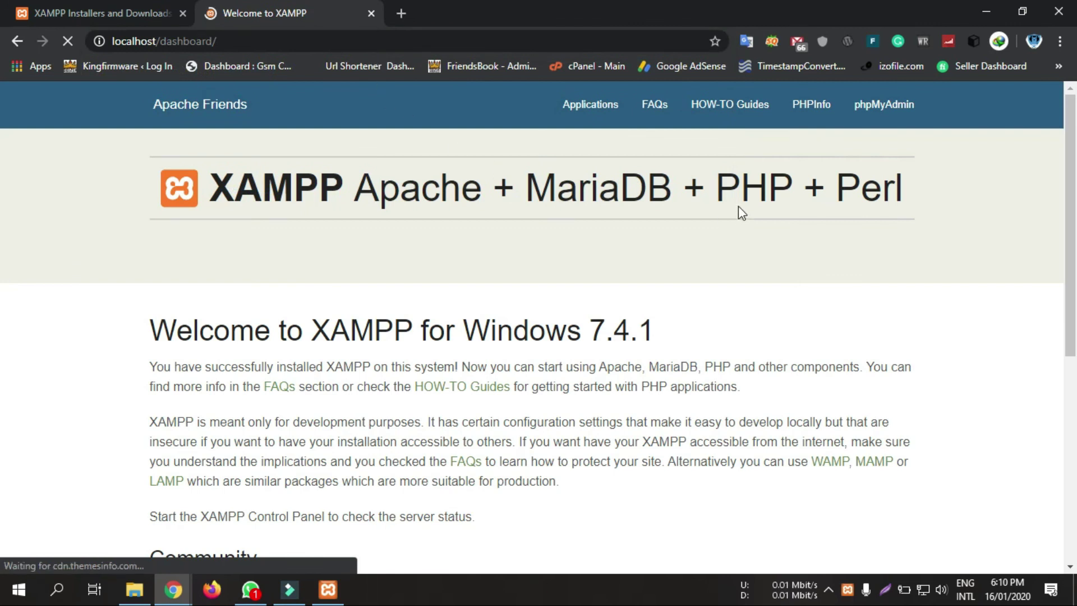
pyautogui.scroll(-7, 735, 230)
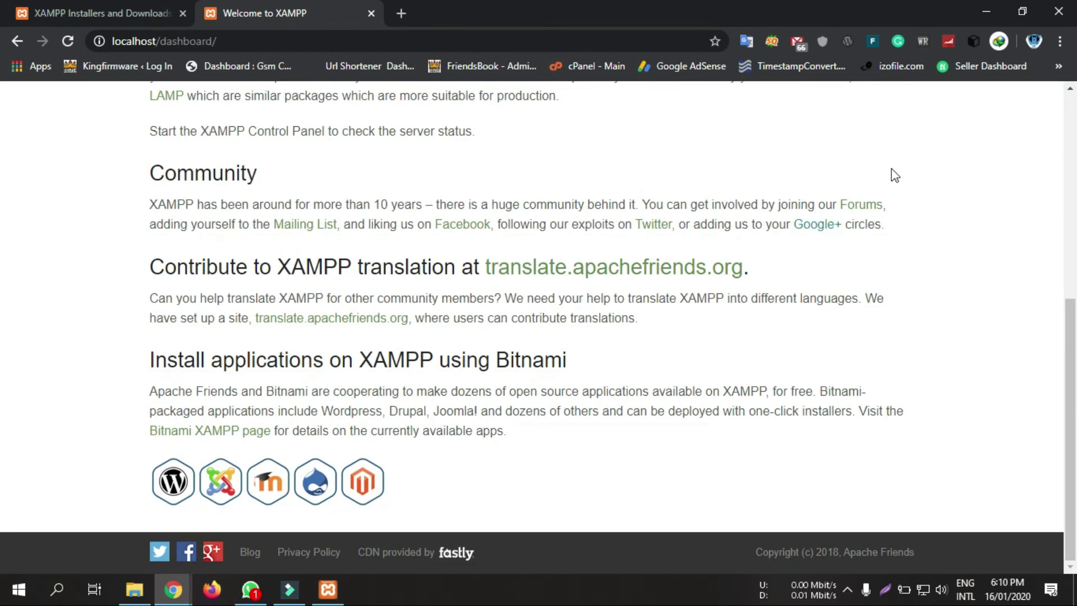
pyautogui.click(985, 11)
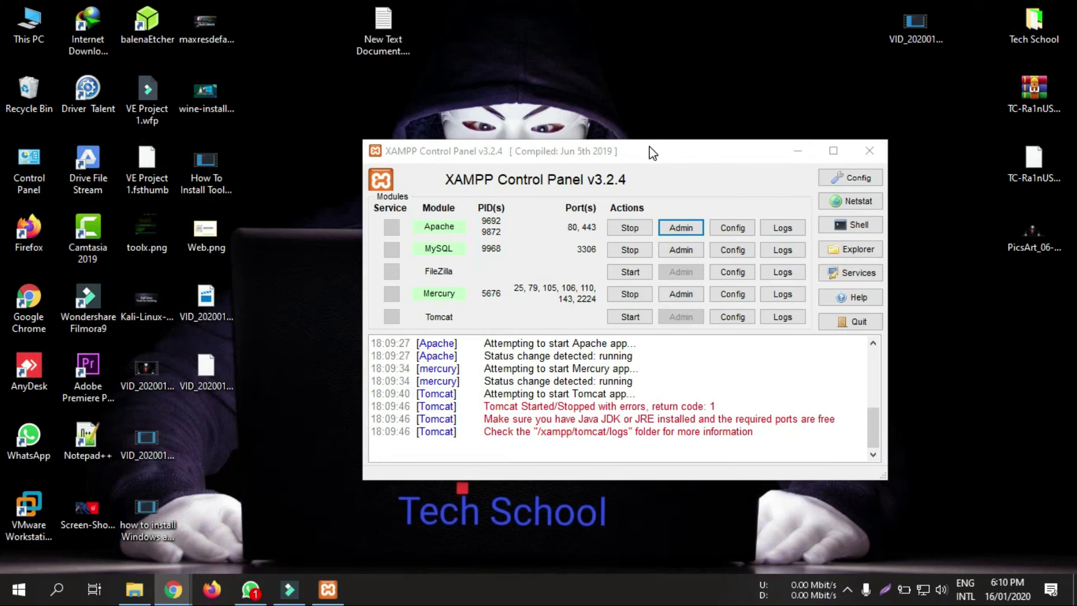
# Move the Control Panel aside, refresh the desktop, and open the C:\xampp\htdocs folder in File Explorer.
pyautogui.moveTo(701, 149); pyautogui.dragTo(752, 168)
pyautogui.rightClick(657, 79)
pyautogui.click(686, 122)
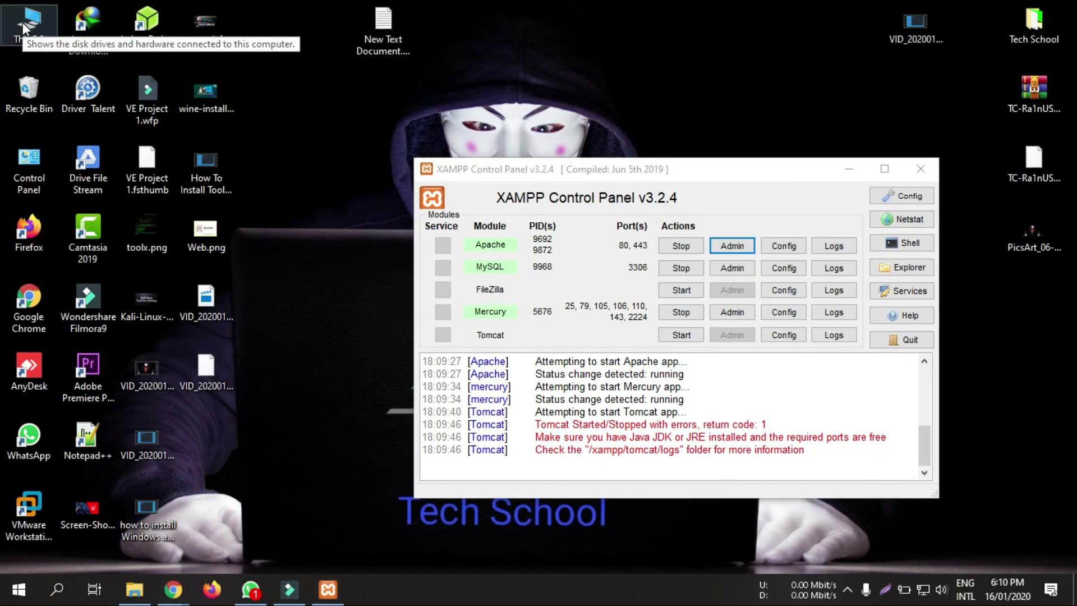
pyautogui.doubleClick(23, 28)
pyautogui.moveTo(688, 37); pyautogui.dragTo(775, 68)
pyautogui.doubleClick(341, 331)
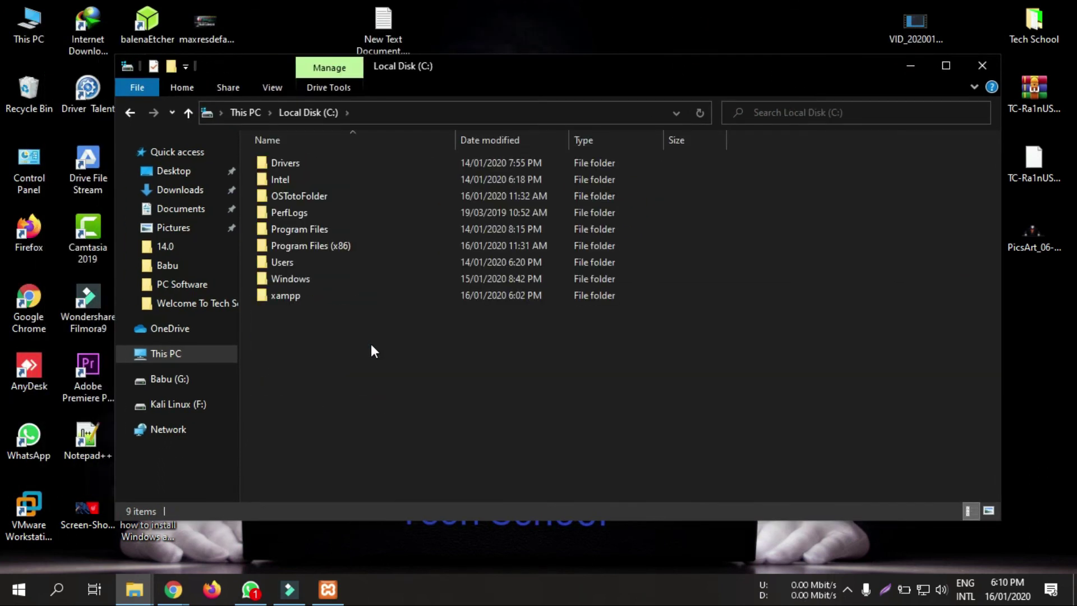
pyautogui.doubleClick(284, 296)
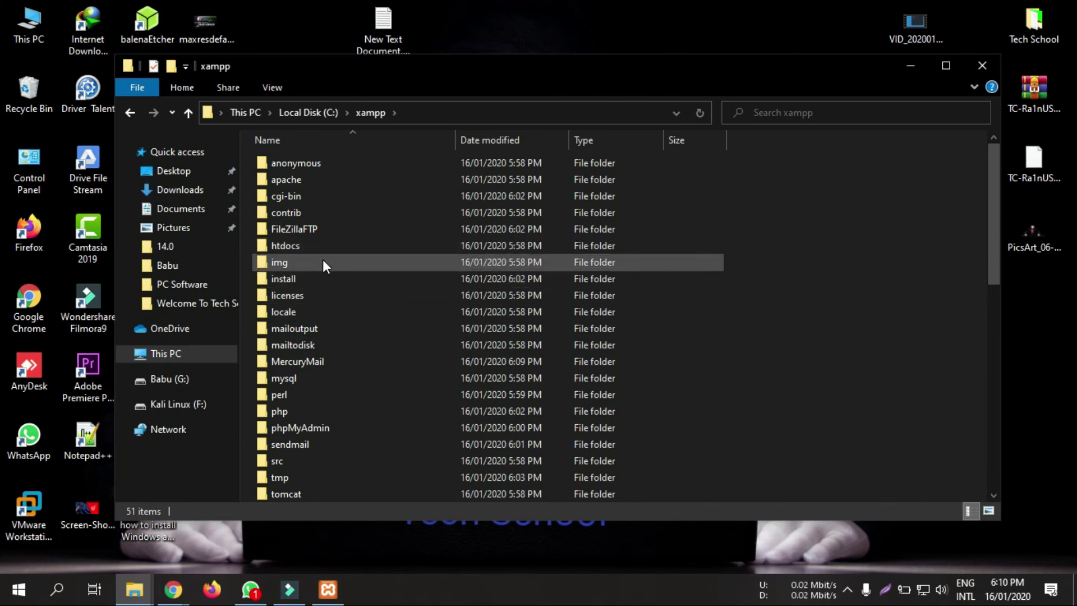
pyautogui.moveTo(307, 247)
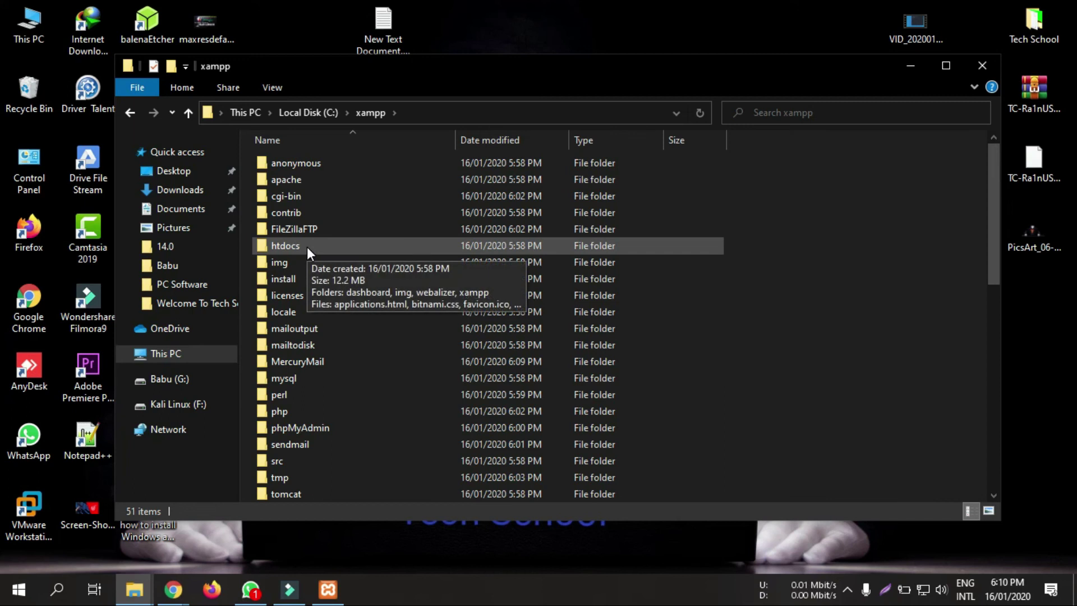
pyautogui.doubleClick(307, 247)
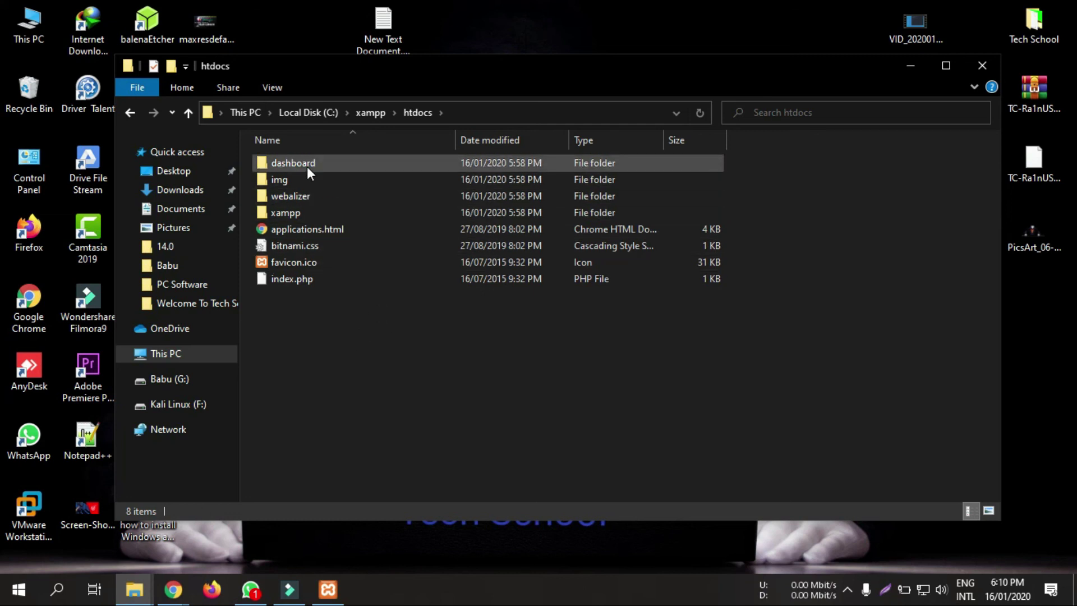
# Create a folder named wordpress inside htdocs and open it.
pyautogui.rightClick(348, 309)
pyautogui.moveTo(413, 498)
pyautogui.click(607, 387)
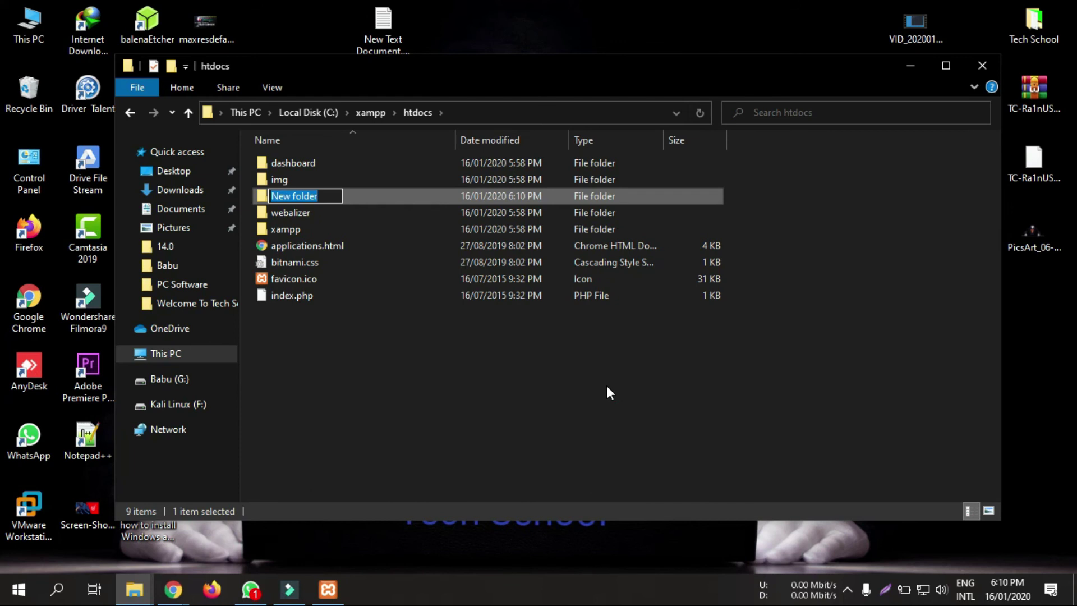
pyautogui.write('wordpress')
pyautogui.press('Return')
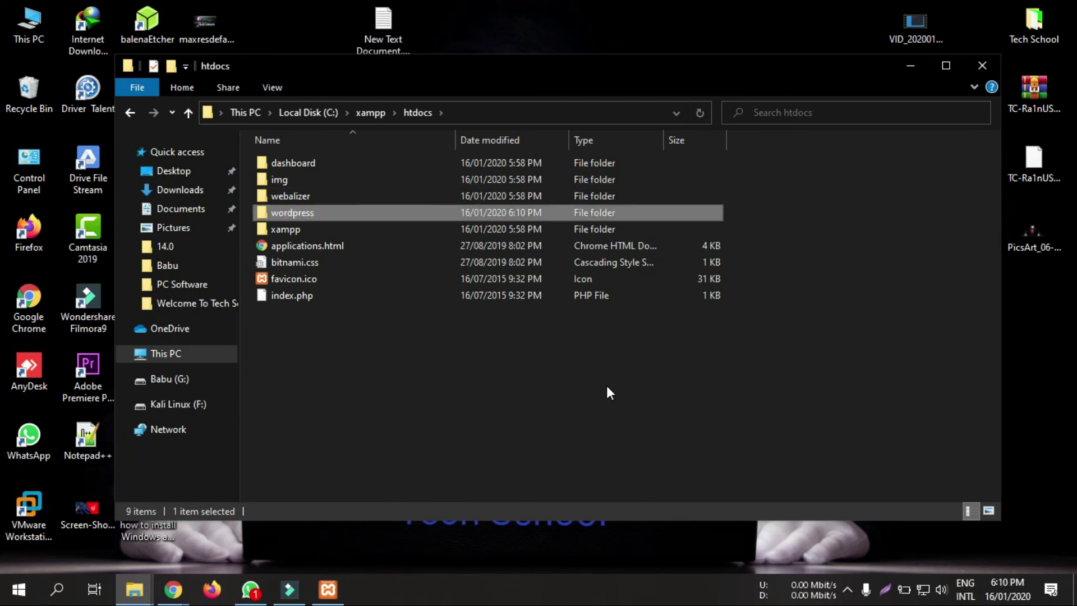
pyautogui.doubleClick(303, 213)
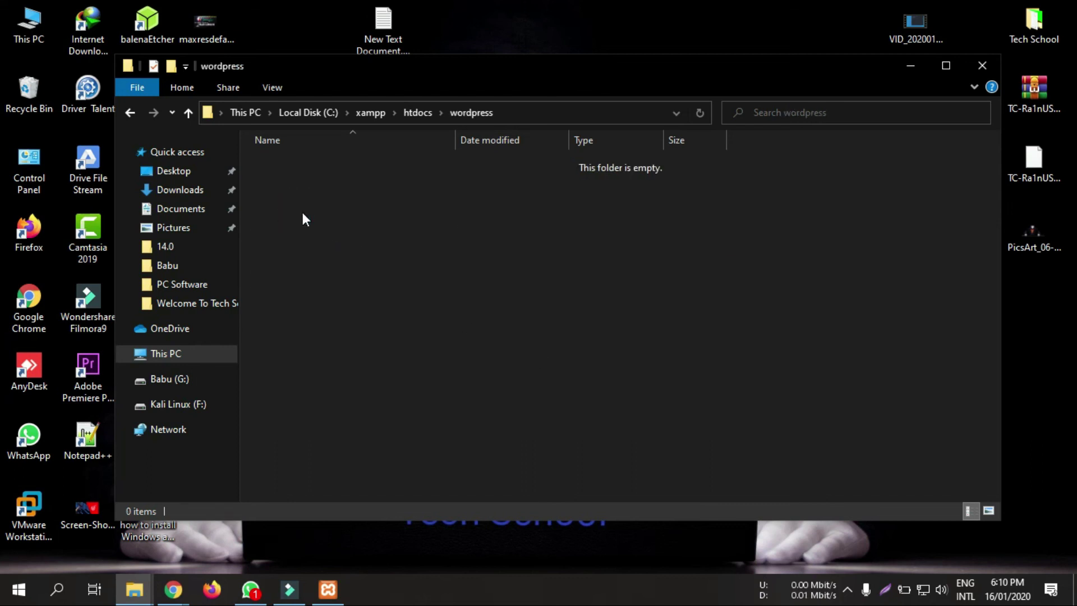
# Switch to Chrome, load localhost/wordpress to check the new folder's page, and minimize the browser.
pyautogui.click(328, 589)
pyautogui.moveTo(168, 592)
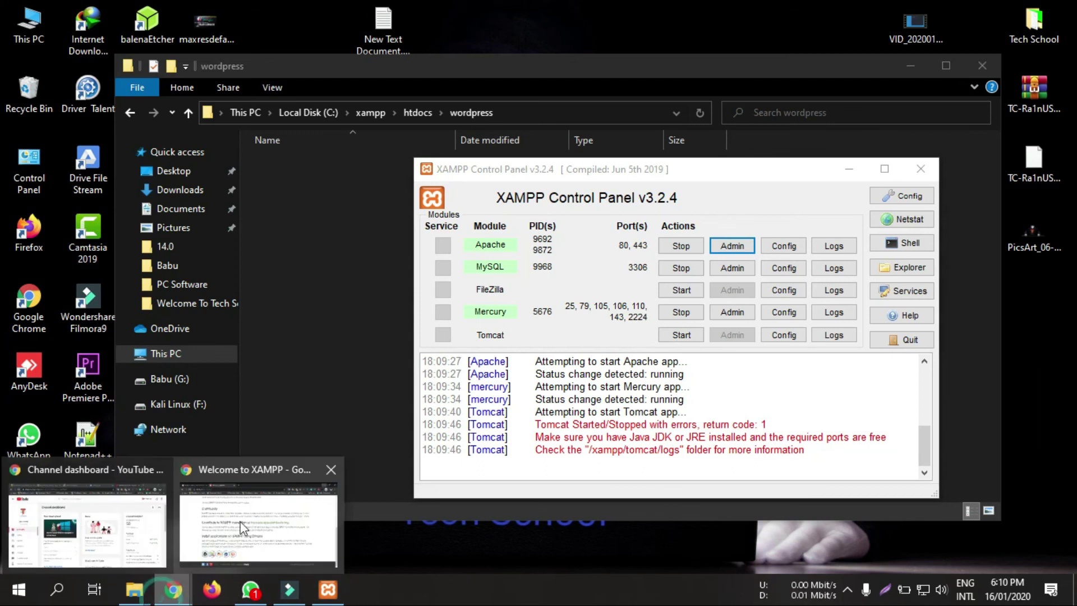
pyautogui.click(258, 521)
pyautogui.click(262, 39)
pyautogui.moveTo(160, 41); pyautogui.dragTo(261, 34)
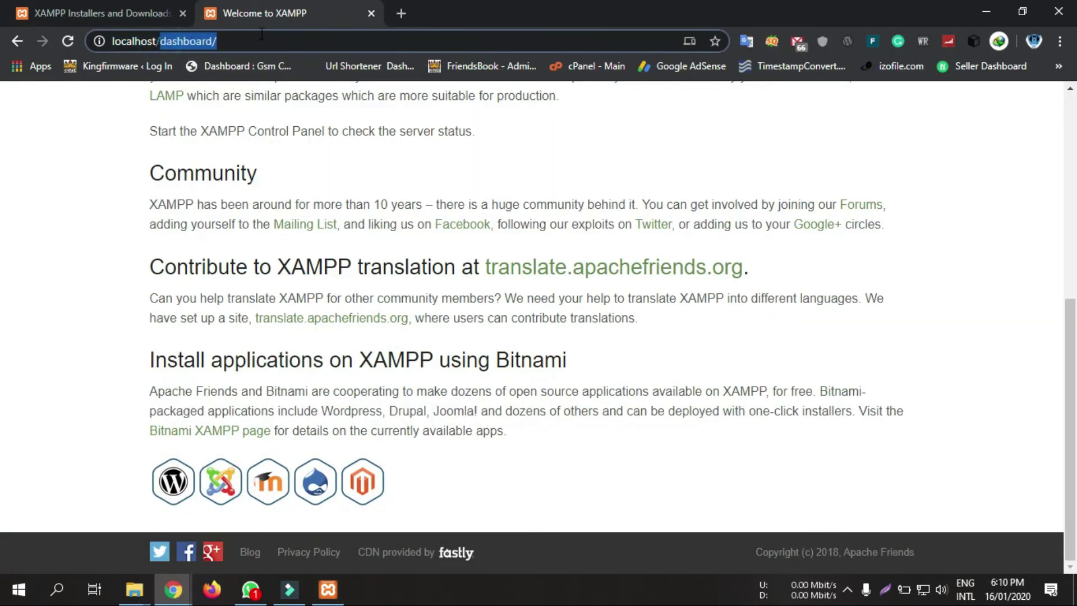
pyautogui.write('wordpre')
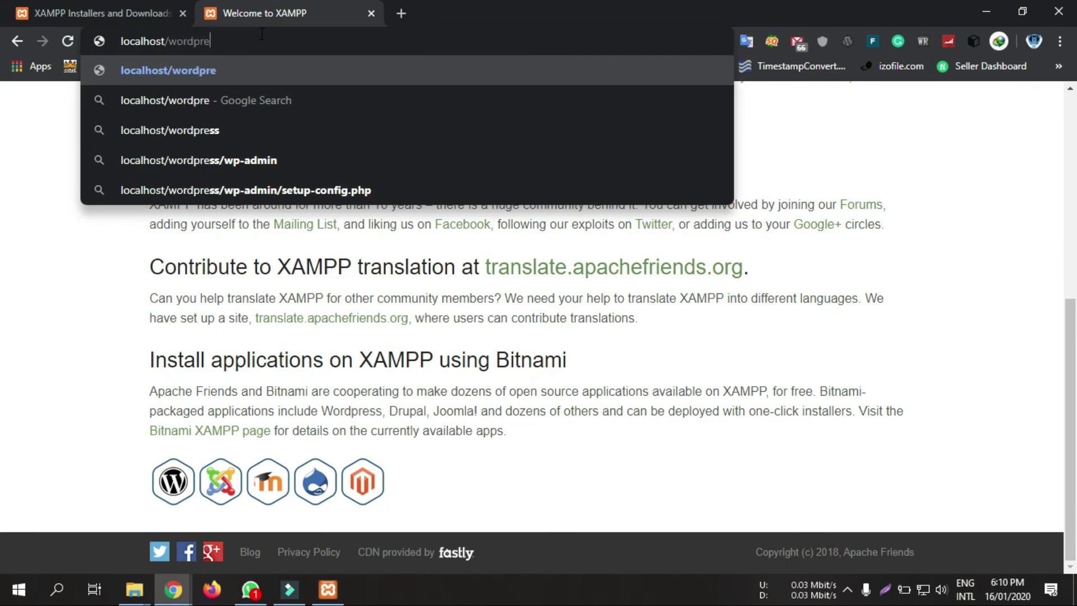
pyautogui.write('ss')
pyautogui.press('Return')
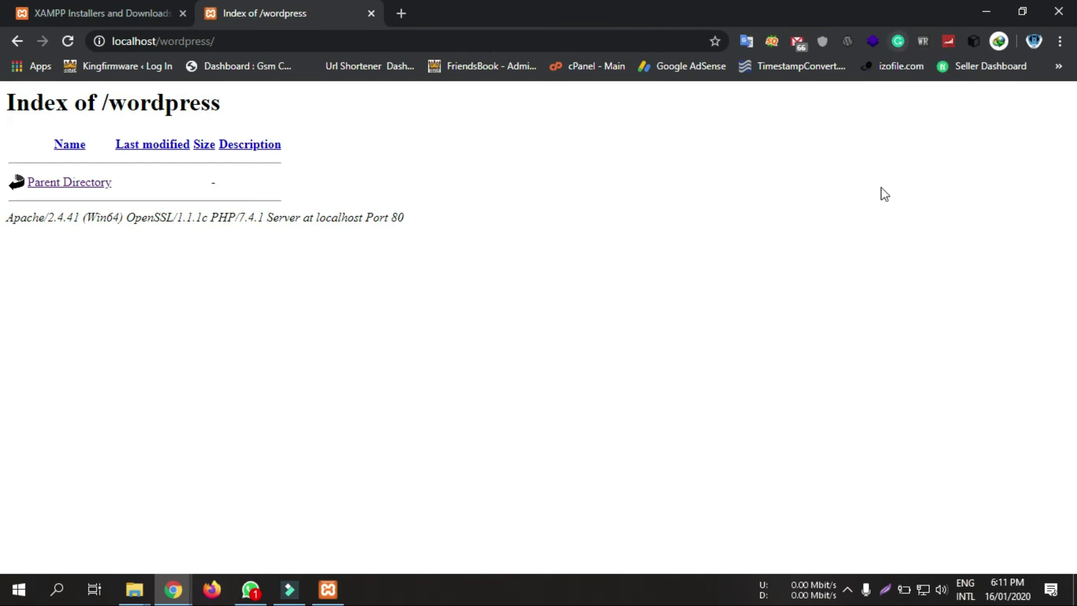
pyautogui.click(988, 11)
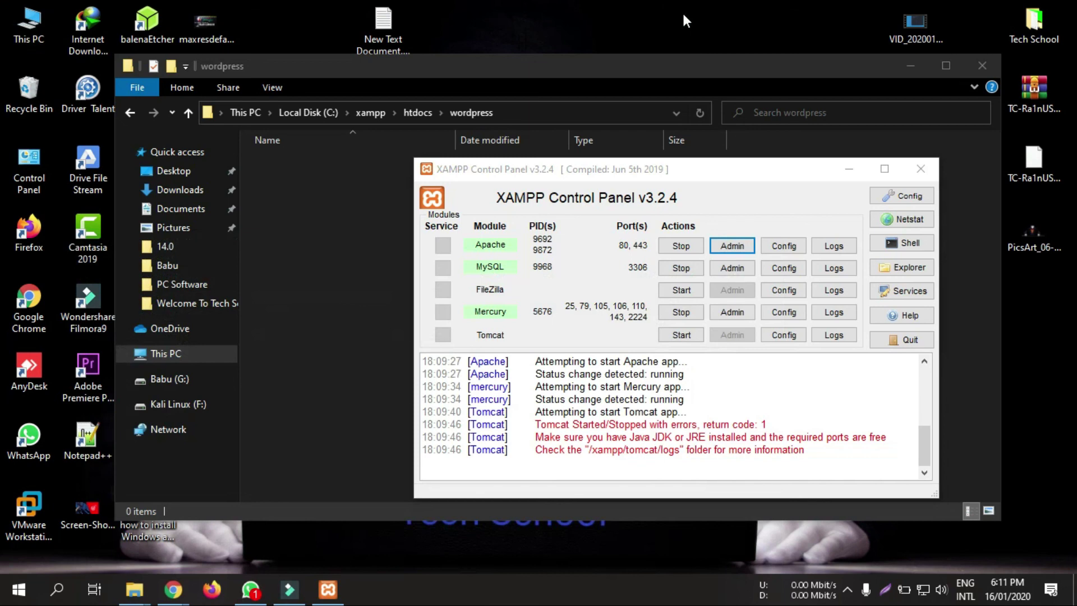